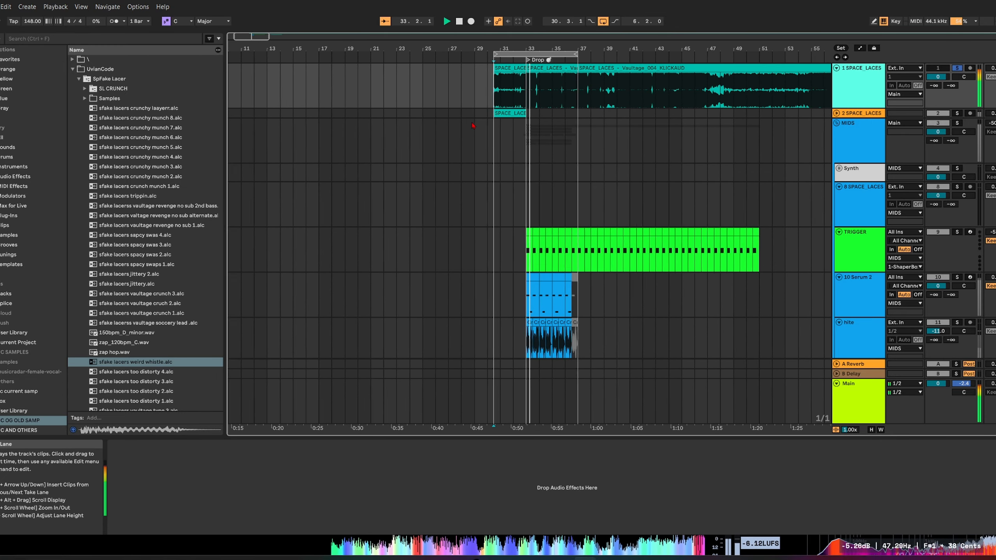
Play the soloed SPACE_LACES reference track through the drop and stop playback
scroll(472, 126, "up", 4)
scroll(473, 126, "down", 2)
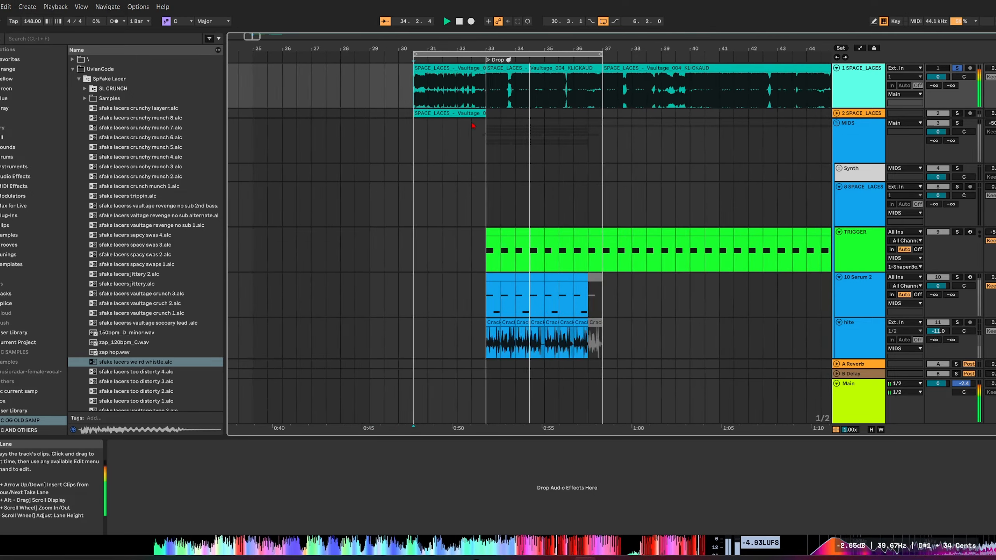
scroll(473, 126, "up", 2)
scroll(473, 126, "down", 2)
scroll(472, 126, "up", 2)
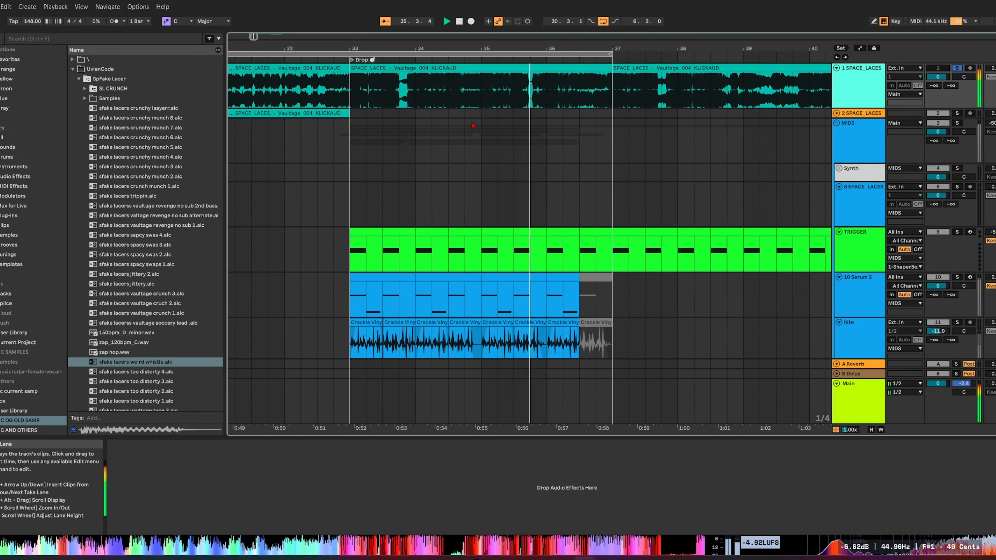
scroll(473, 126, "down", 4)
key("space")
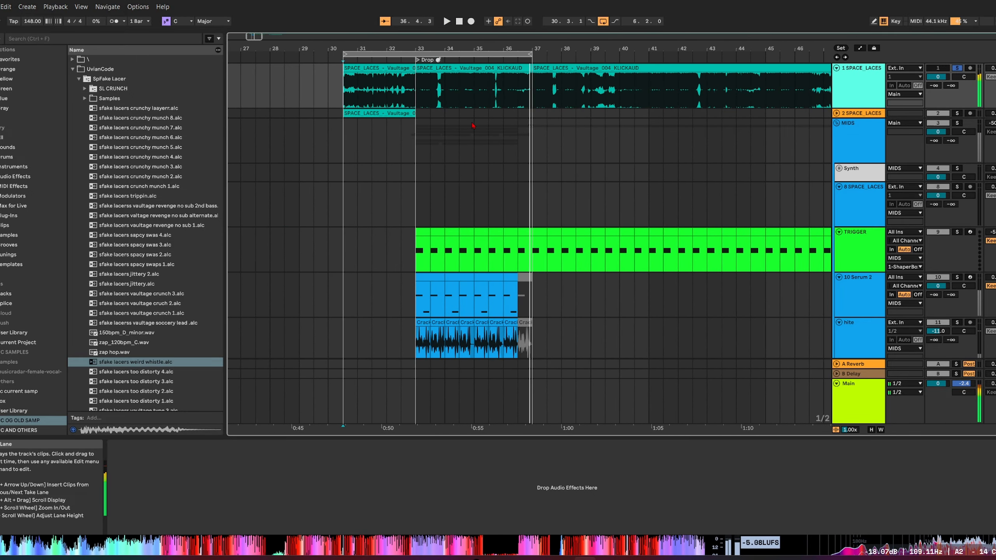
Unsolo the reference track and play the recreated drop from position 30.3.1, viewing its tracks down to the crunchy layer
left_click(346, 124)
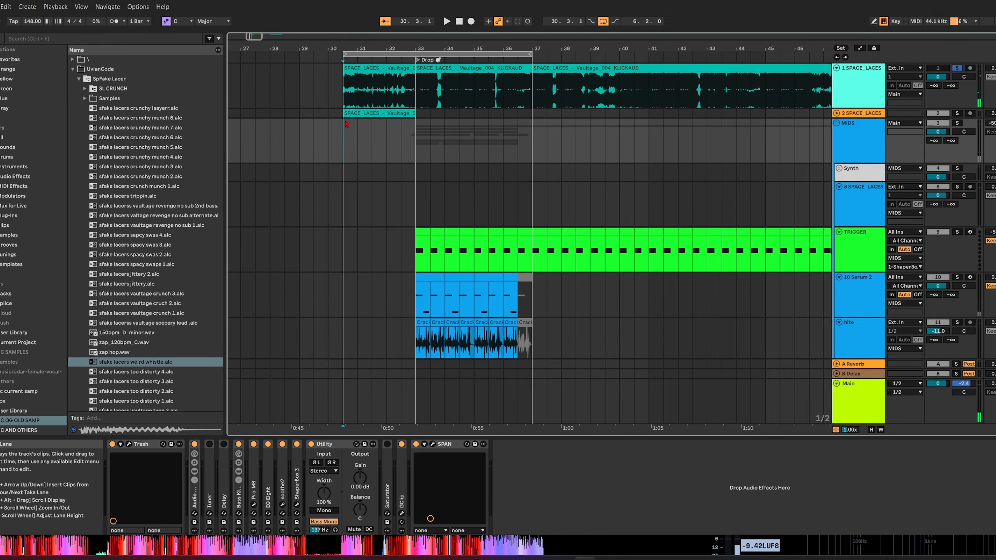
left_click(957, 69)
key("space")
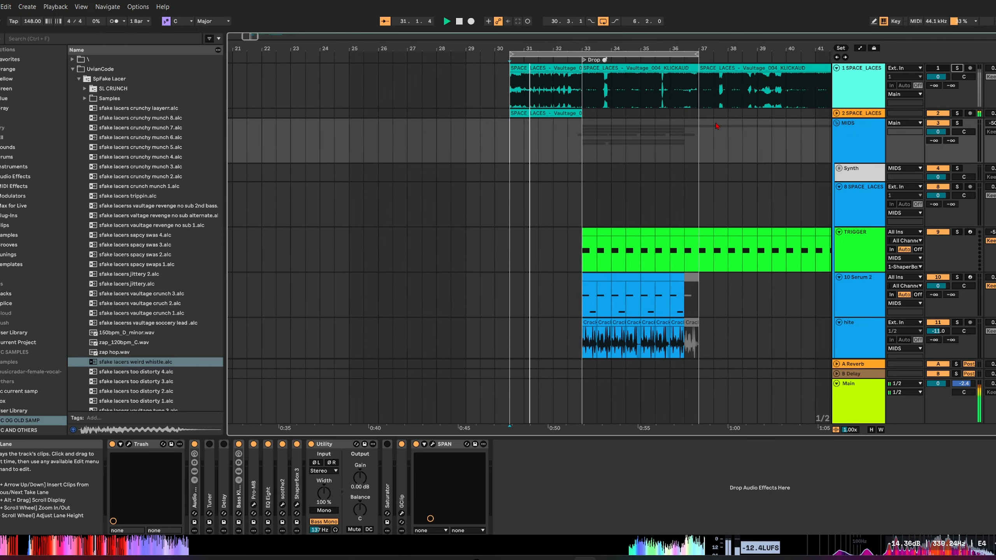
scroll(592, 225, "up", 3)
scroll(591, 224, "down", 3)
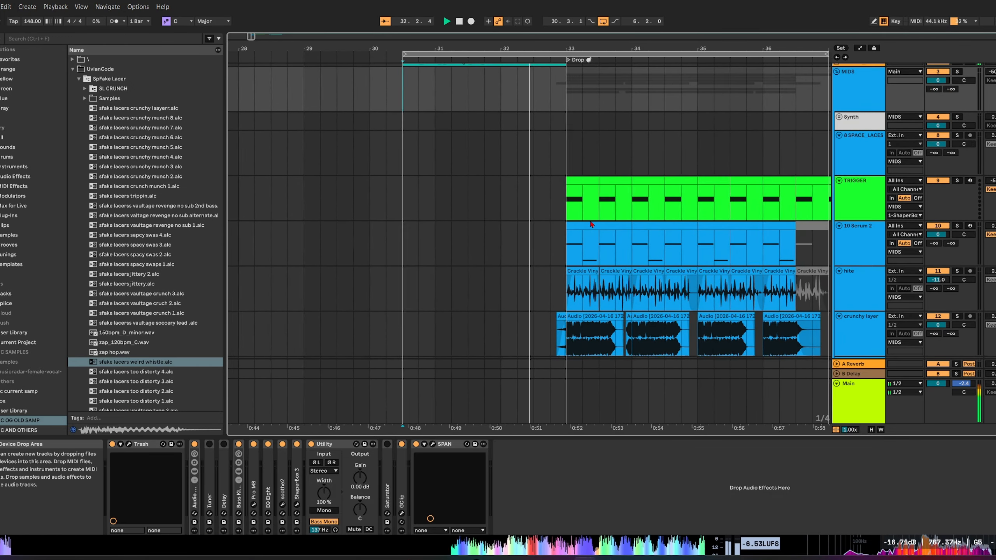
scroll(591, 224, "down", 2)
scroll(592, 222, "up", 4)
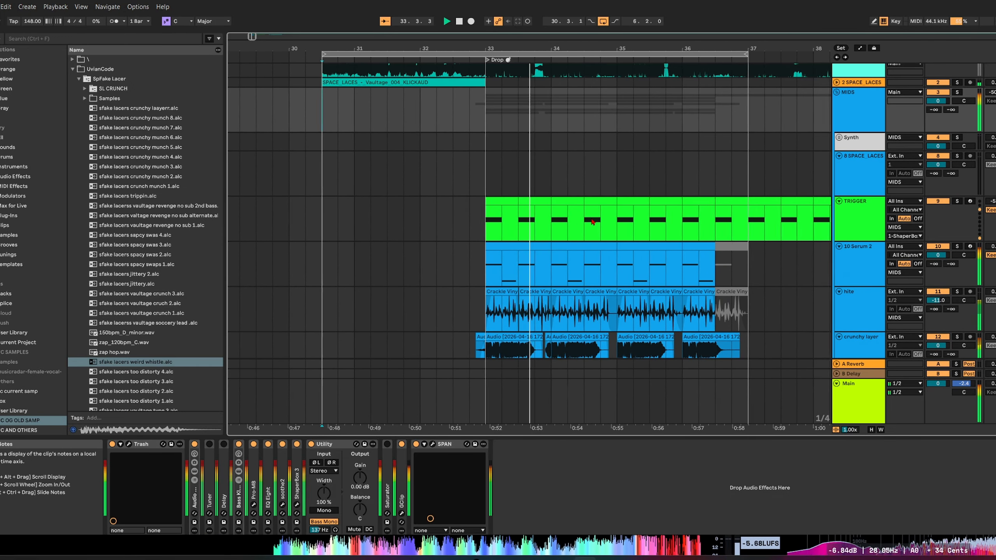
scroll(580, 218, "down", 2)
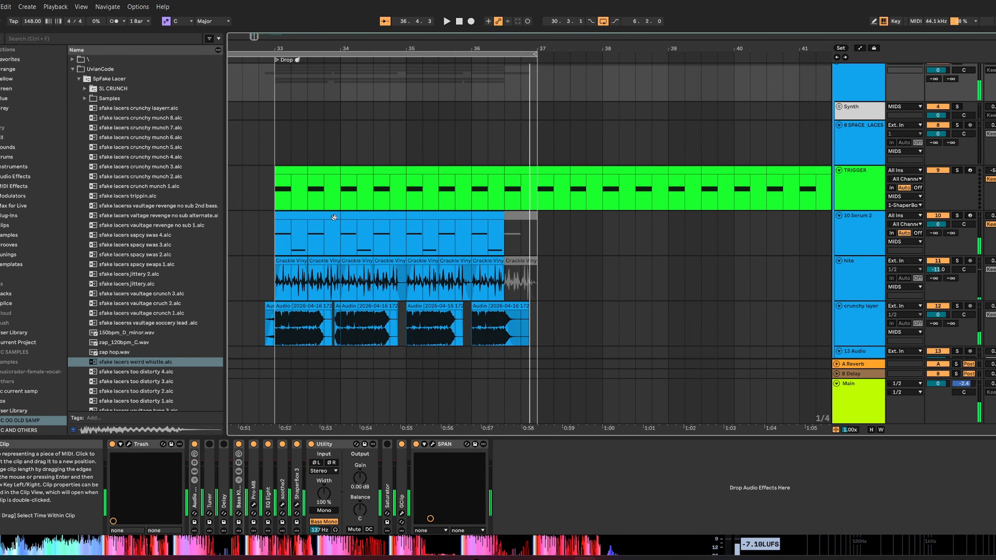
Open the first MIDI clip on the Serum 2 track to view its notes
scroll(274, 228, "down", 3)
scroll(262, 227, "up", 3)
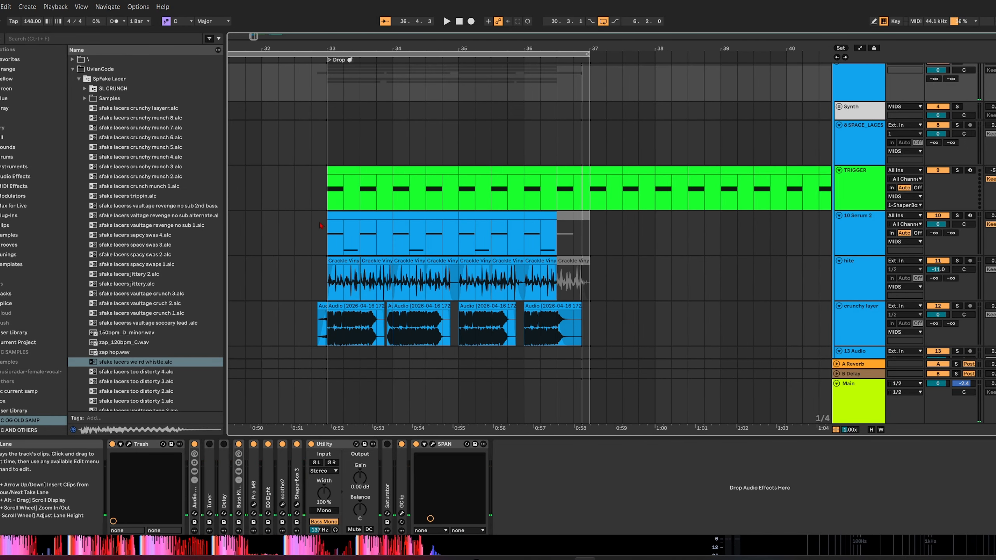
left_click(337, 213)
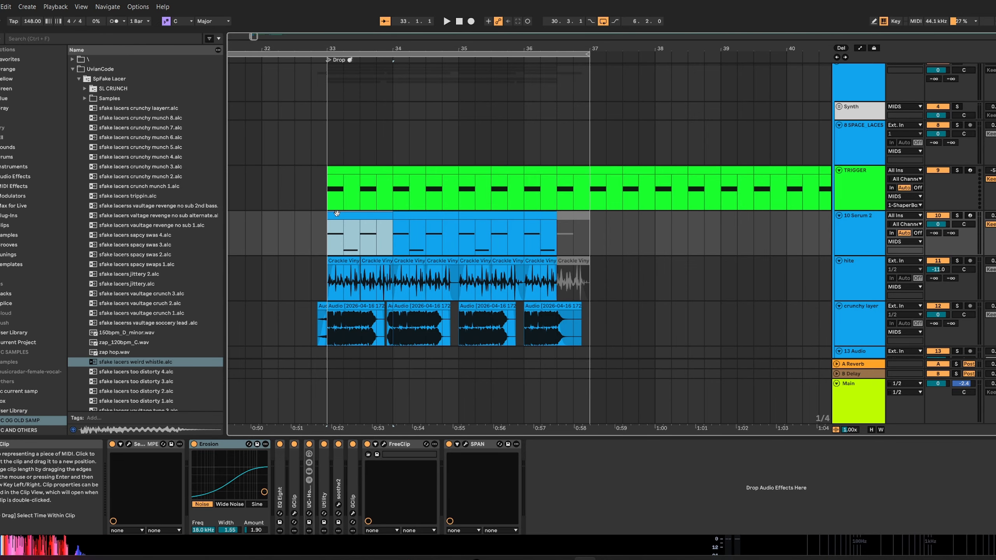
double_click(351, 213)
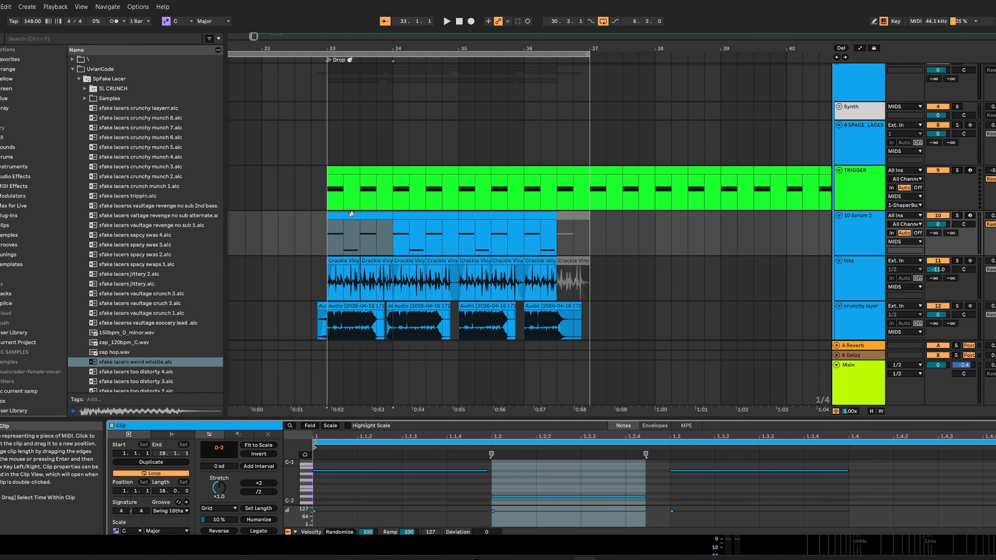
Open the Serum 2 synth window on its track and examine the LFO 3 modulation of oscillator A's coarse pitch
left_click(870, 233)
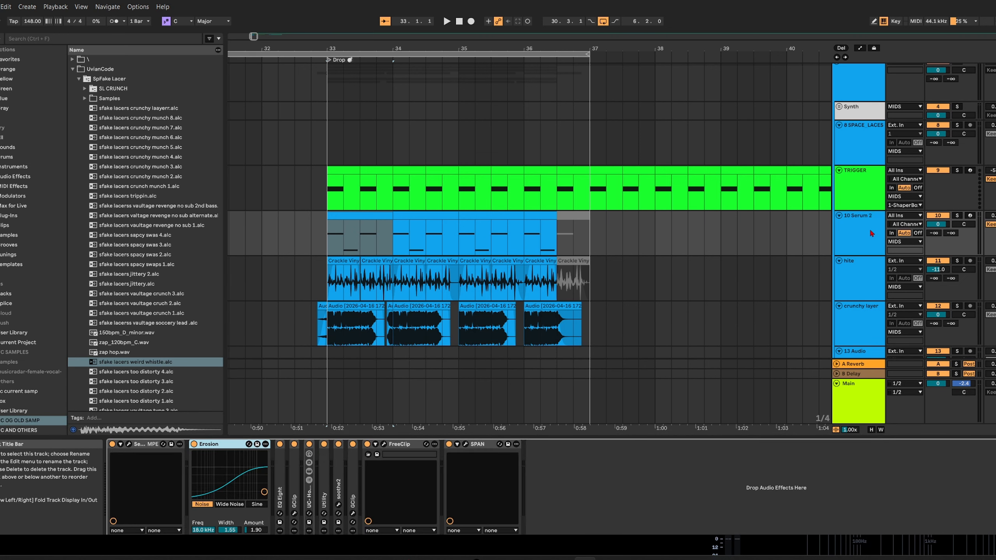
scroll(855, 214, "up", 3)
left_click(129, 444)
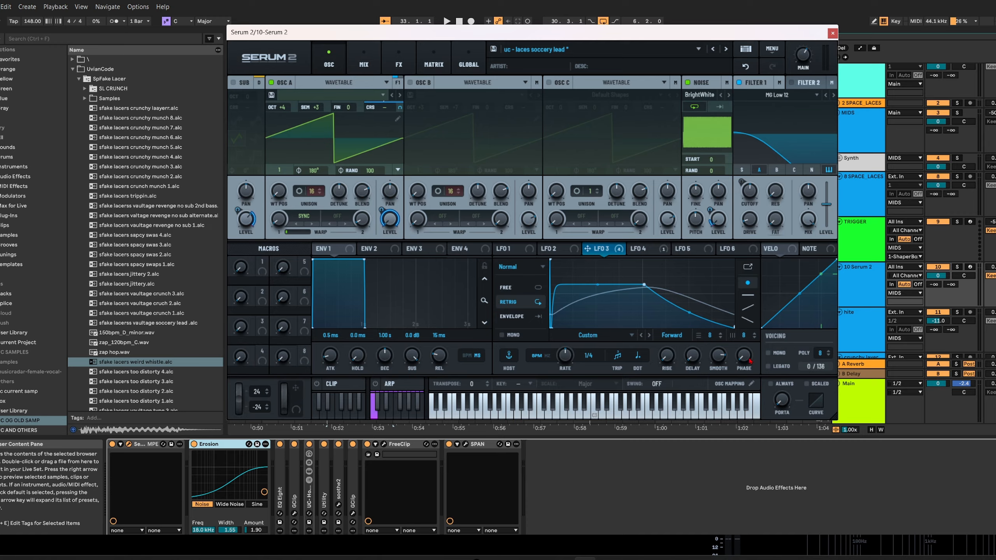
mouse_move(724, 358)
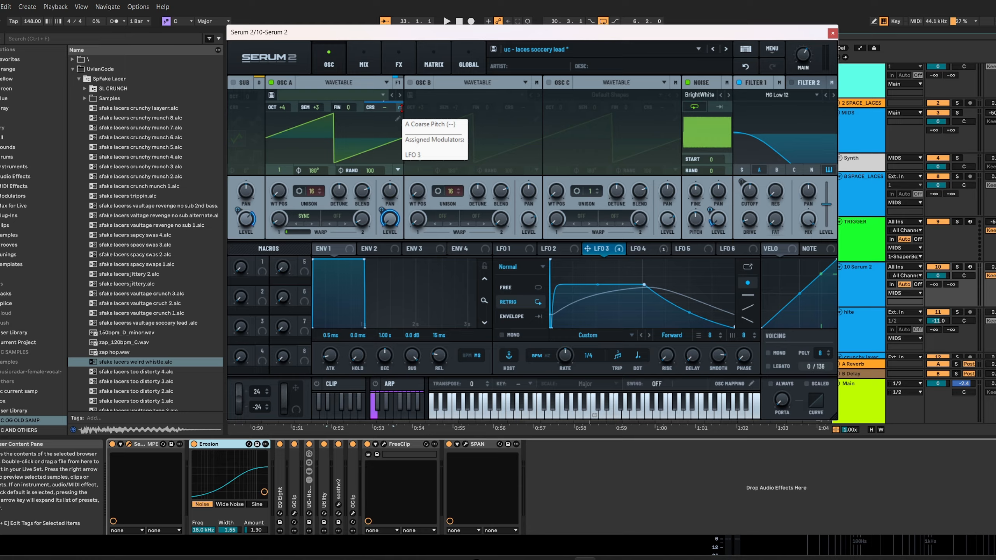
left_click(400, 108)
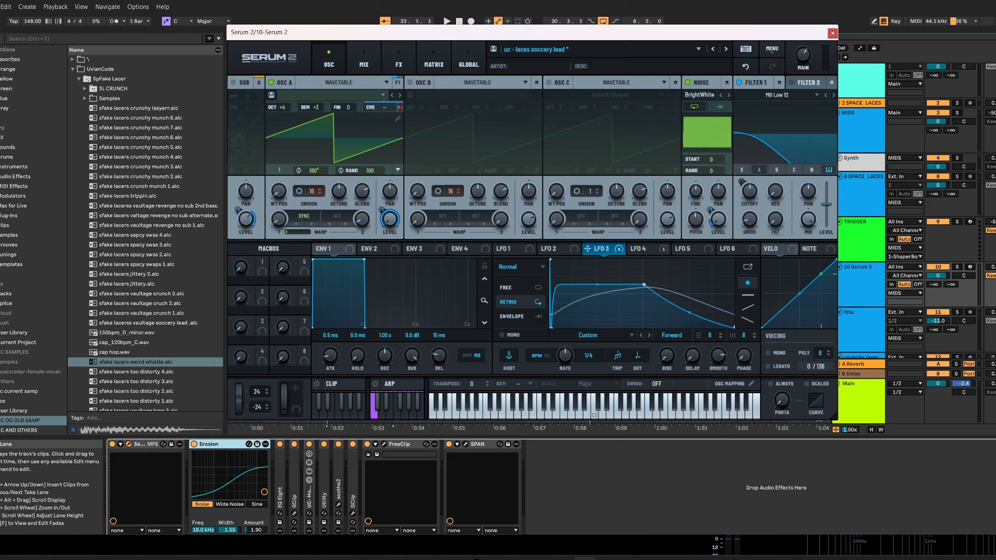
Examine the LFO 4 shape and its filter cutoff modulation, and return to LFO 3
left_click(643, 251)
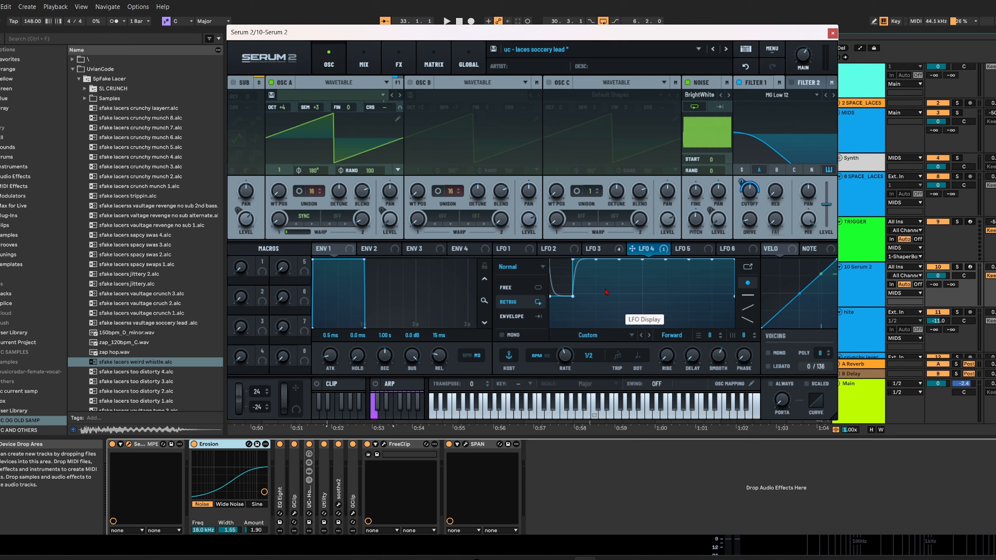
mouse_move(717, 361)
left_click(601, 249)
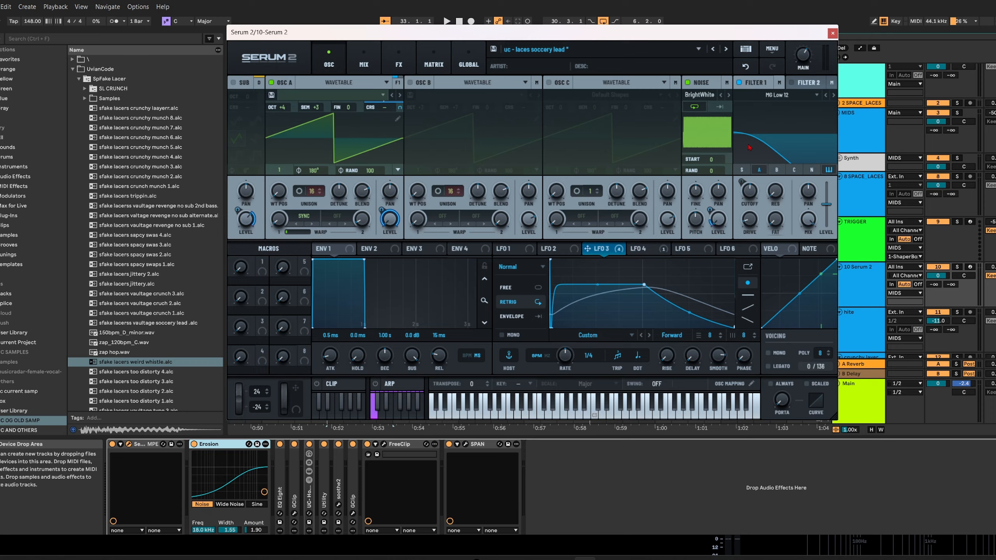
mouse_move(711, 213)
Examine the synth's main effects chain, covering the compressor, the Combs filter, the distortion and the equalizer
left_click(363, 59)
left_click(385, 63)
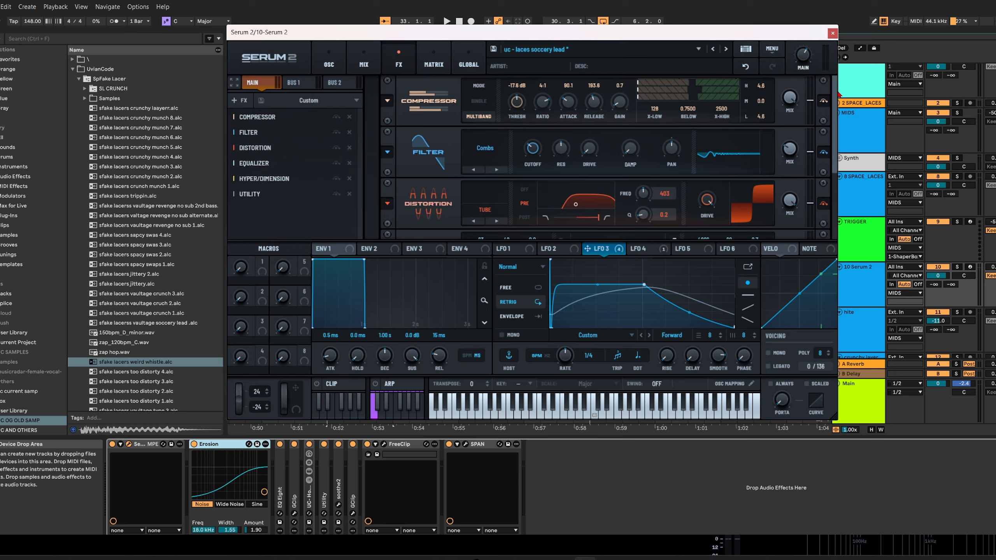
mouse_move(834, 136)
left_mouse_down()
mouse_move(834, 152)
mouse_move(834, 134)
left_mouse_up()
mouse_move(795, 158)
left_click(492, 170)
left_click(473, 170)
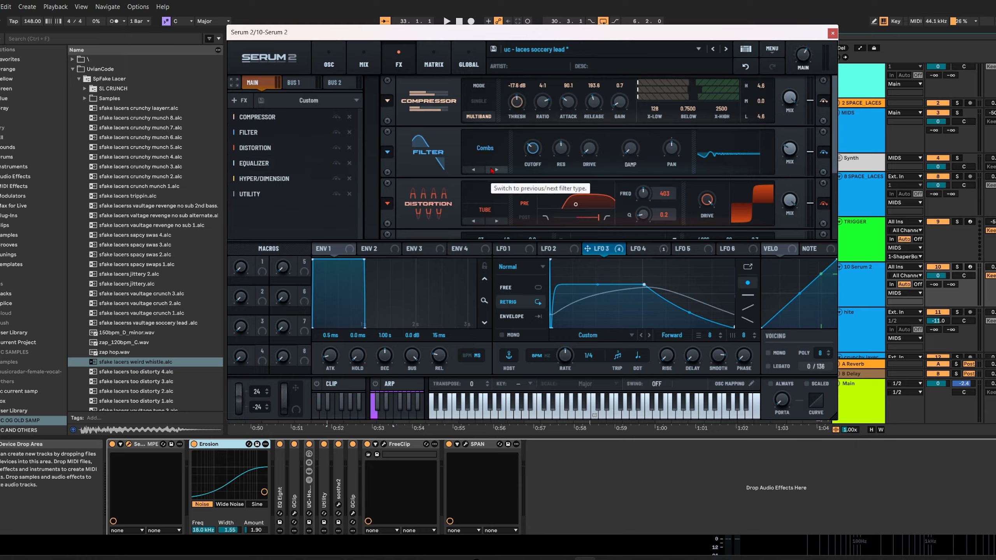
scroll(790, 193, "down", 2)
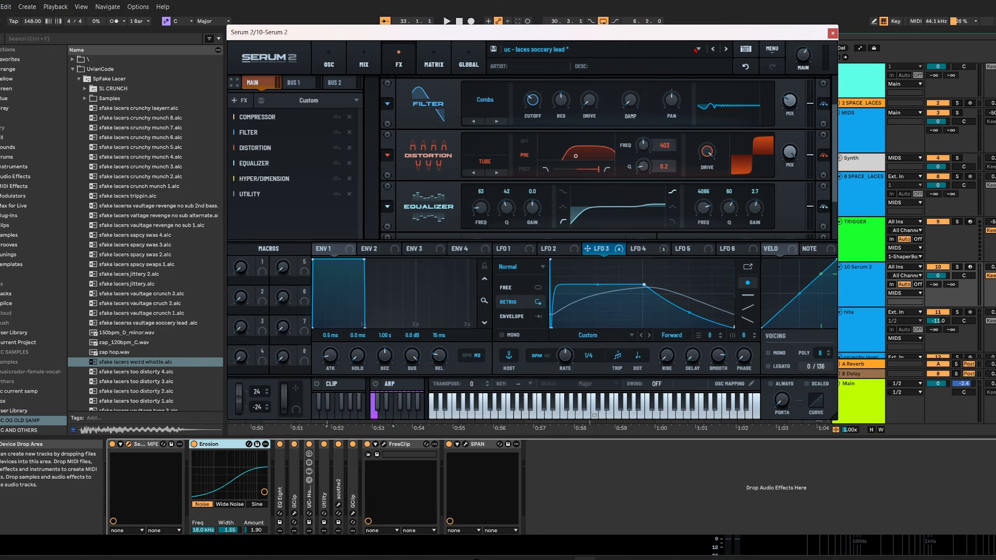
Move the Serum 2 window clear of the mixer controls and solo the Serum 2 track
left_click_drag(664, 30, 800, 123)
left_click_drag(584, 126, 679, 181)
left_click_drag(679, 182, 398, 183)
left_click(956, 267)
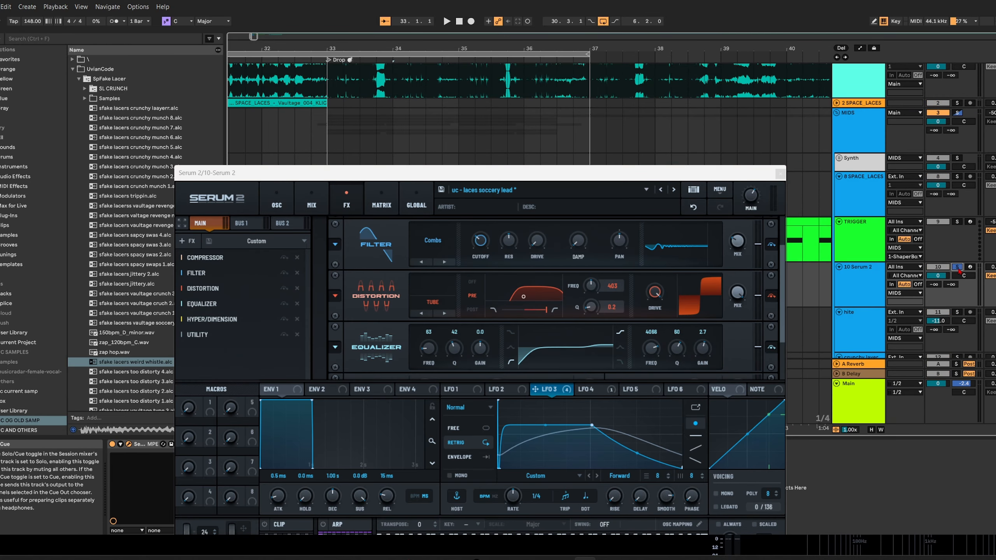
Play the soloed Serum 2 lead in short passes to hear its distortion effect, keeping the synth window fully in view
key("space")
key("space")
key("space")
key("space")
key("space")
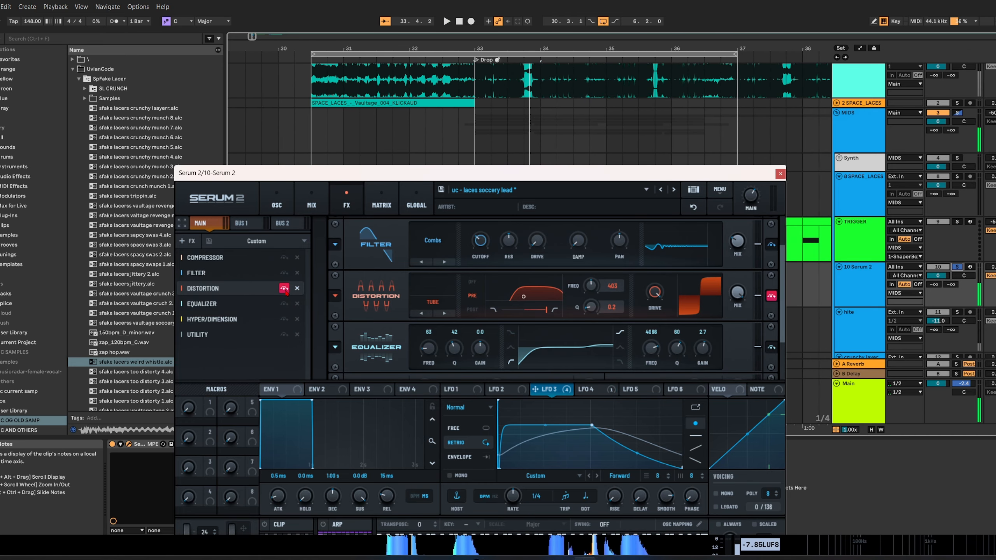
left_click_drag(417, 176, 436, 120)
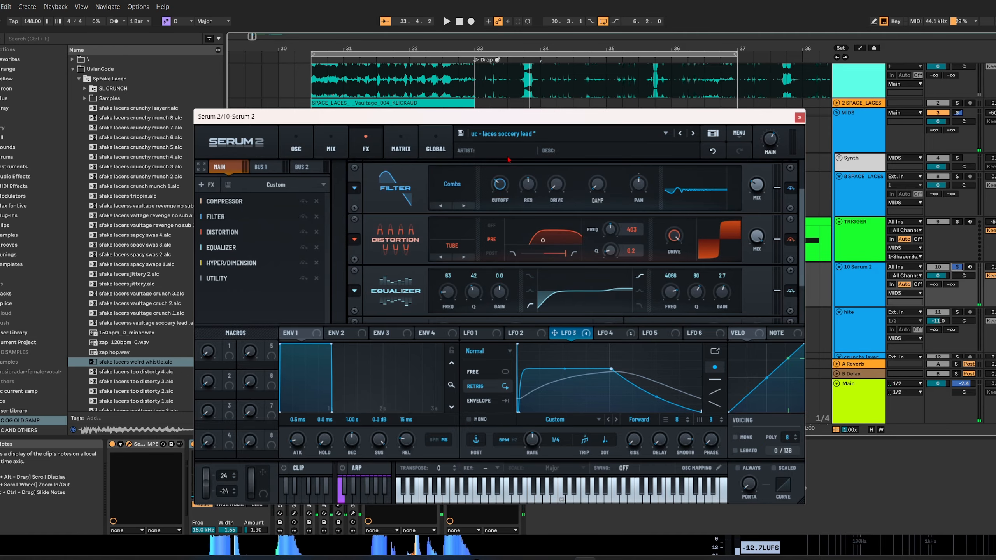
key("space")
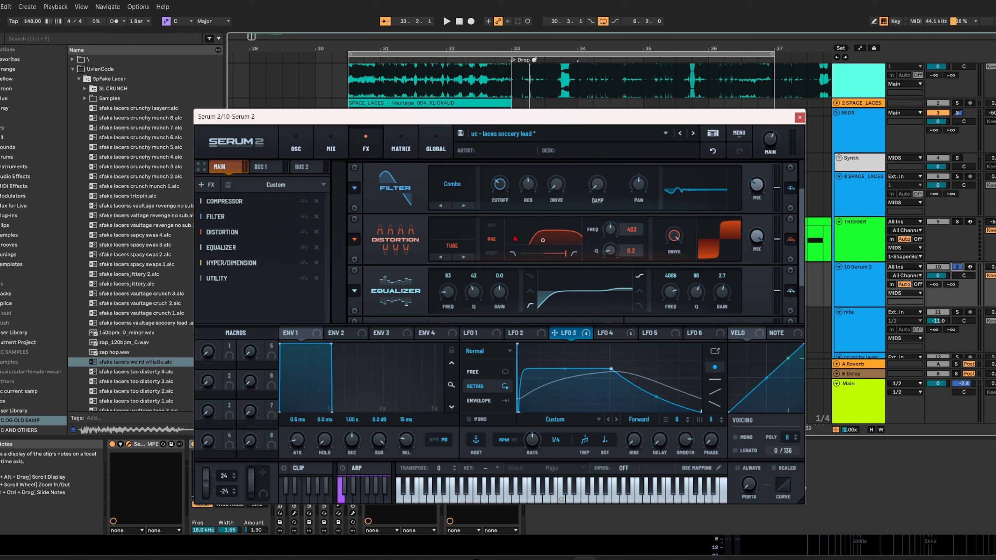
Try shifting the filter point in the distortion effect, and undo the change
left_click_drag(543, 240, 549, 252)
key("ctrl+z")
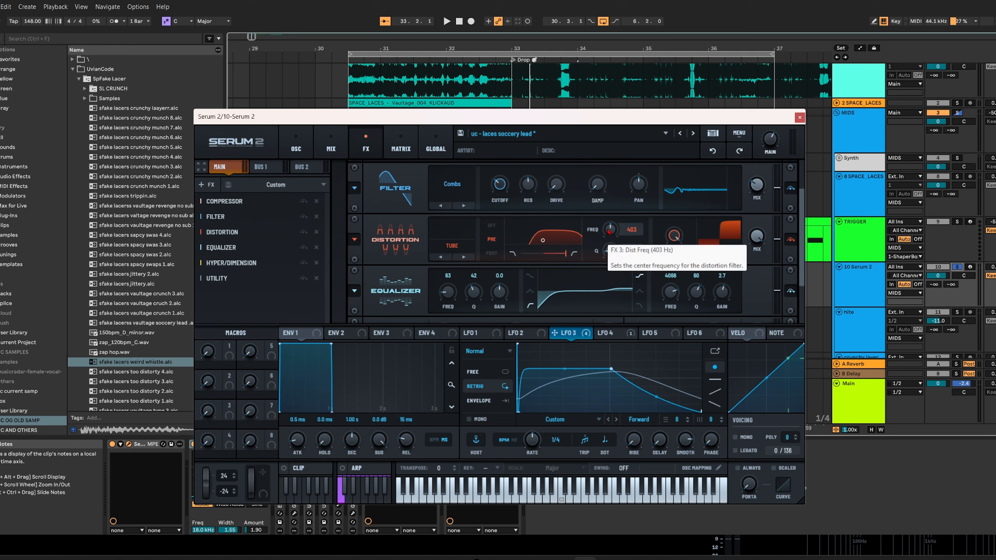
Examine the distortion filter settings and the equalizer, Hyper/Dimension and Utility effects in the chain
mouse_move(614, 251)
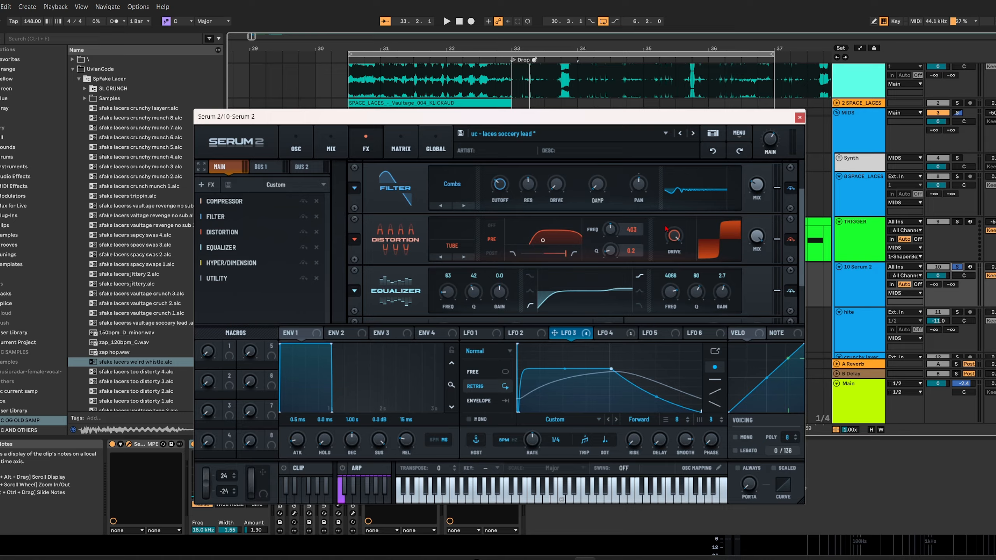
scroll(800, 240, "down", 3)
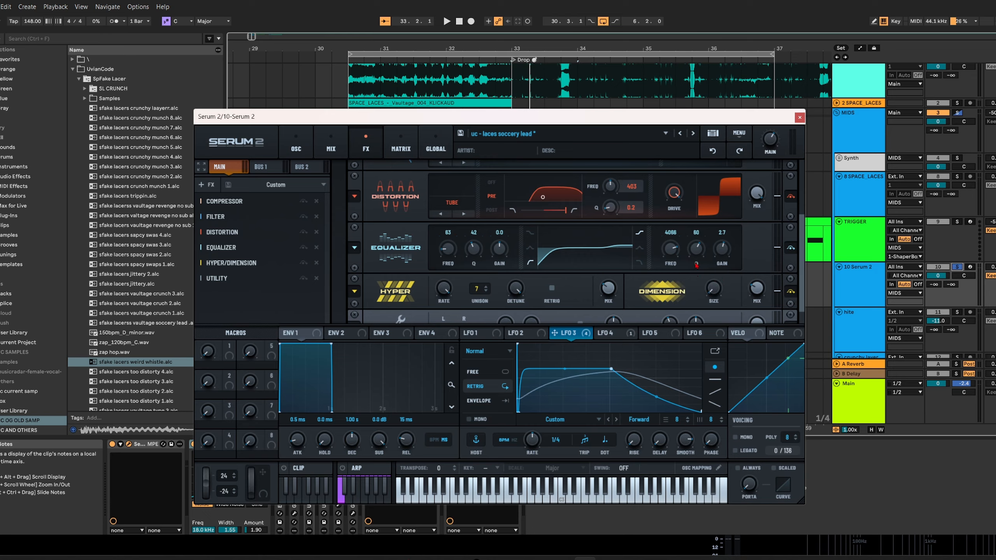
left_click_drag(802, 250, 798, 275)
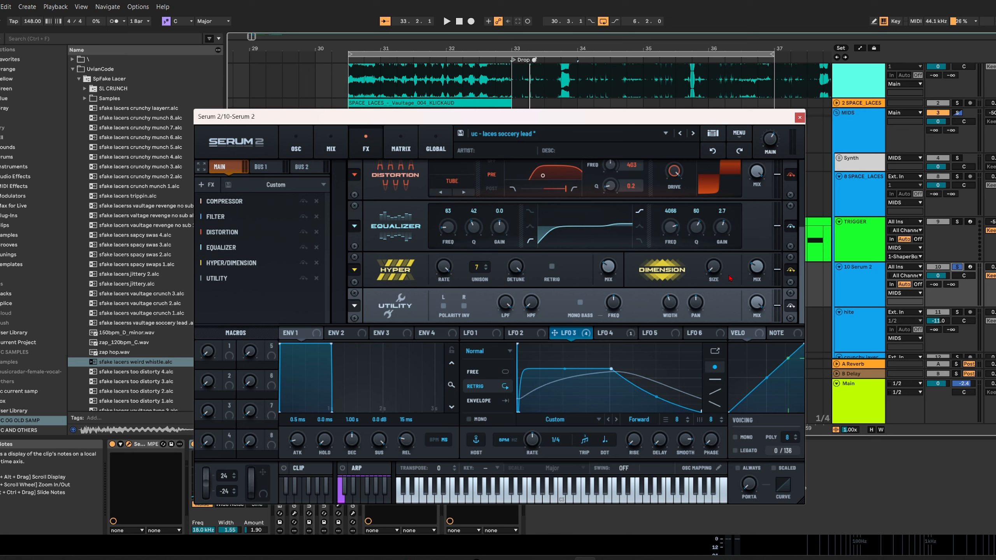
mouse_move(759, 273)
mouse_move(673, 306)
Go back over the start of the effects chain and the oscillator page, and close the Serum 2 window
left_click_drag(801, 260, 802, 165)
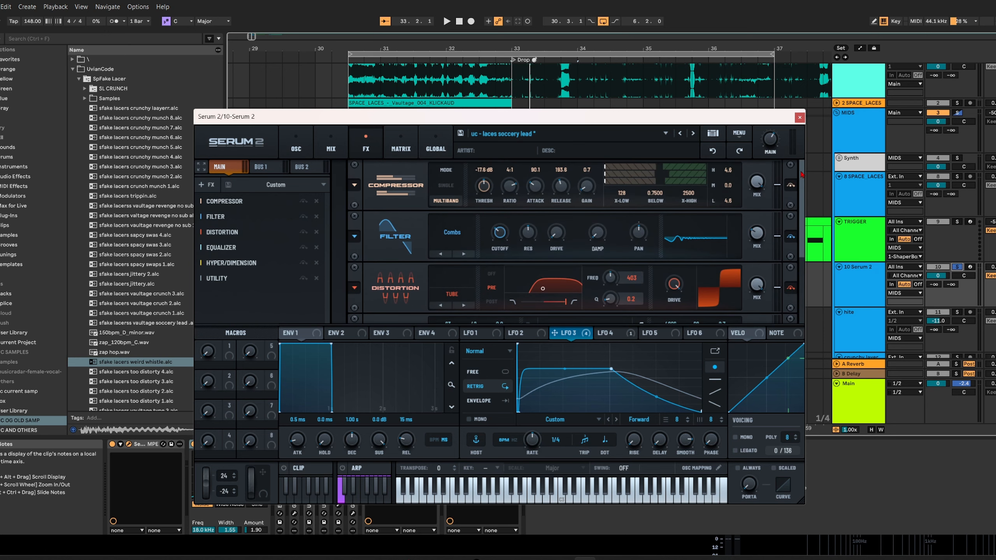
left_click(290, 148)
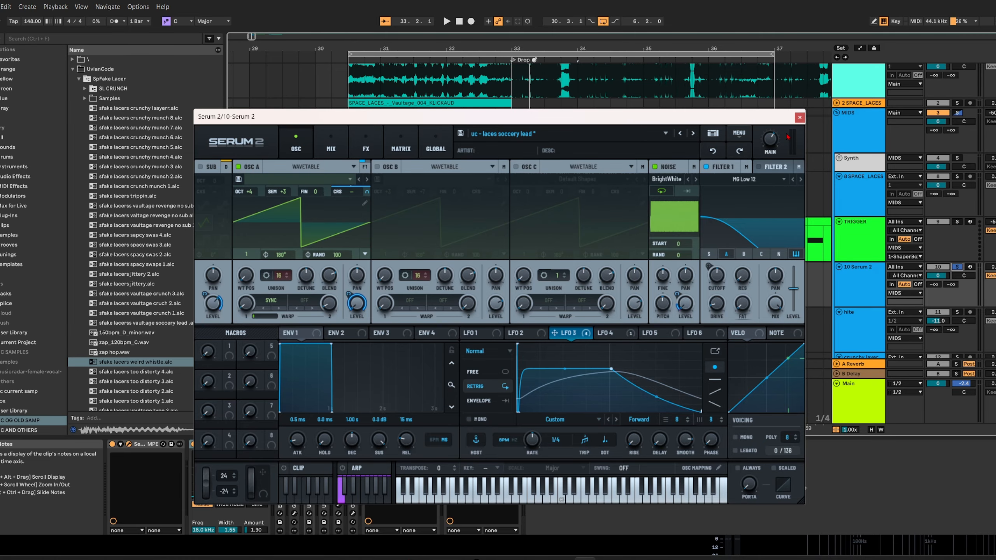
left_click(799, 117)
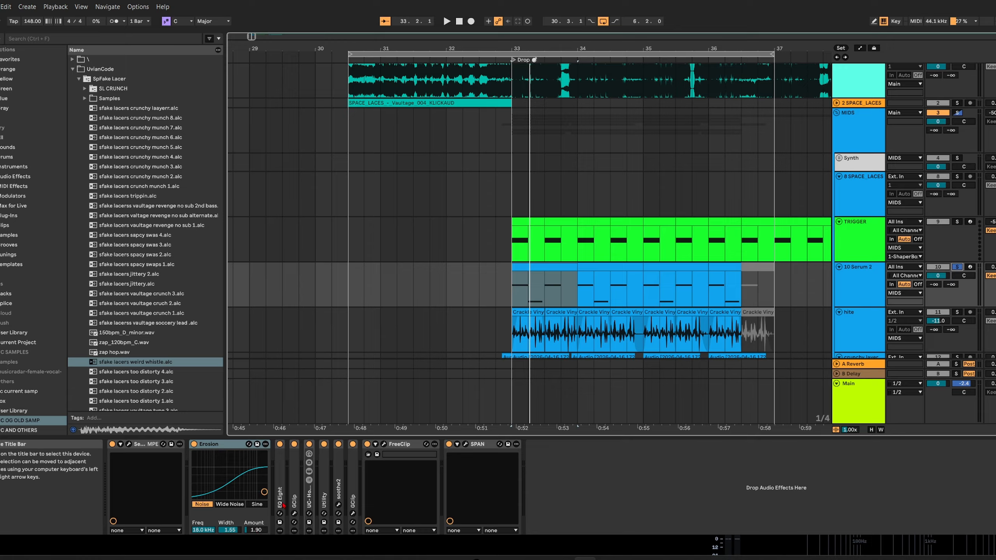
Expand EQ Eight on the Serum 2 track and inspect its low-cut bands and the bands at 3.44 kHz and 5.00 kHz
double_click(280, 486)
left_click_drag(348, 459, 403, 509)
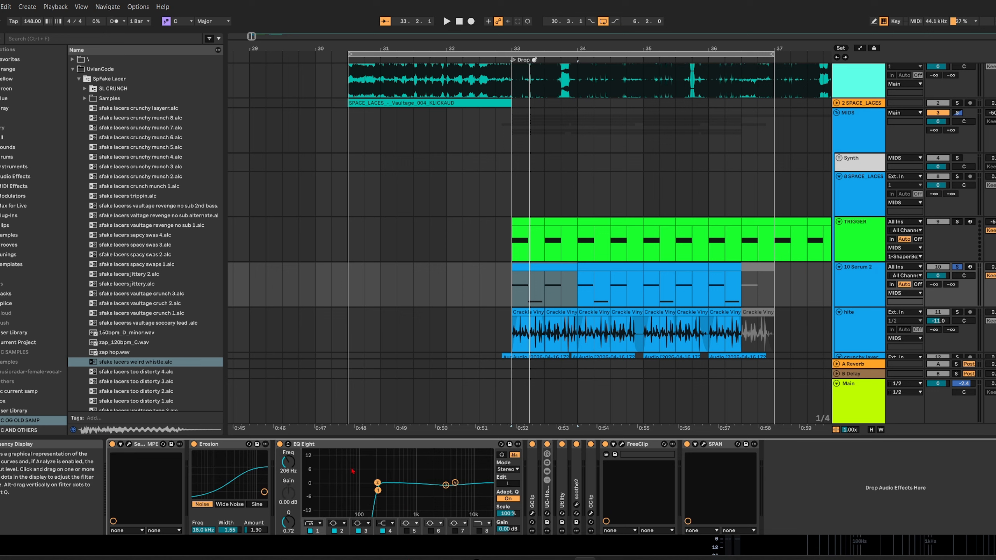
left_click_drag(422, 461, 451, 498)
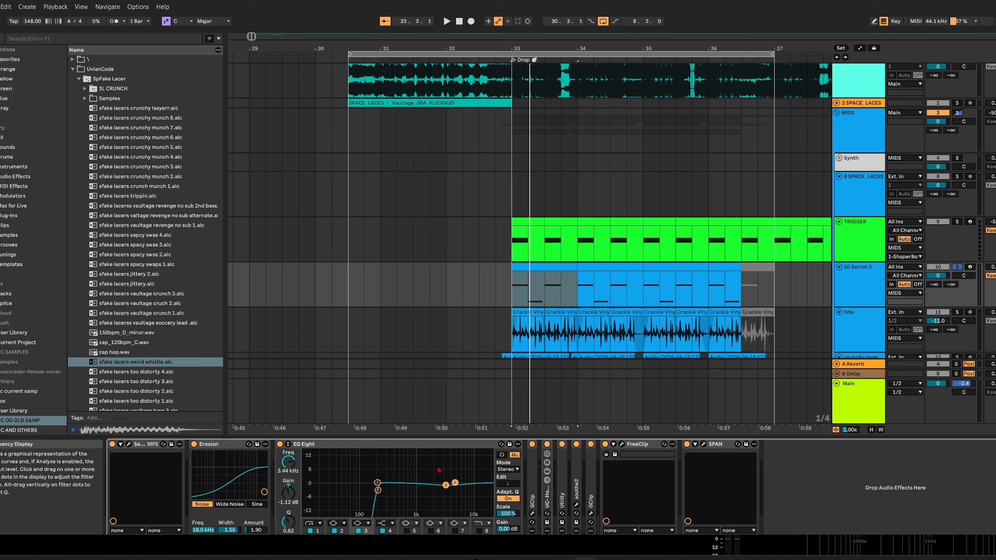
left_click_drag(452, 465, 460, 483)
Expand the first GClip device with its parameters and open its plug-in window
double_click(532, 467)
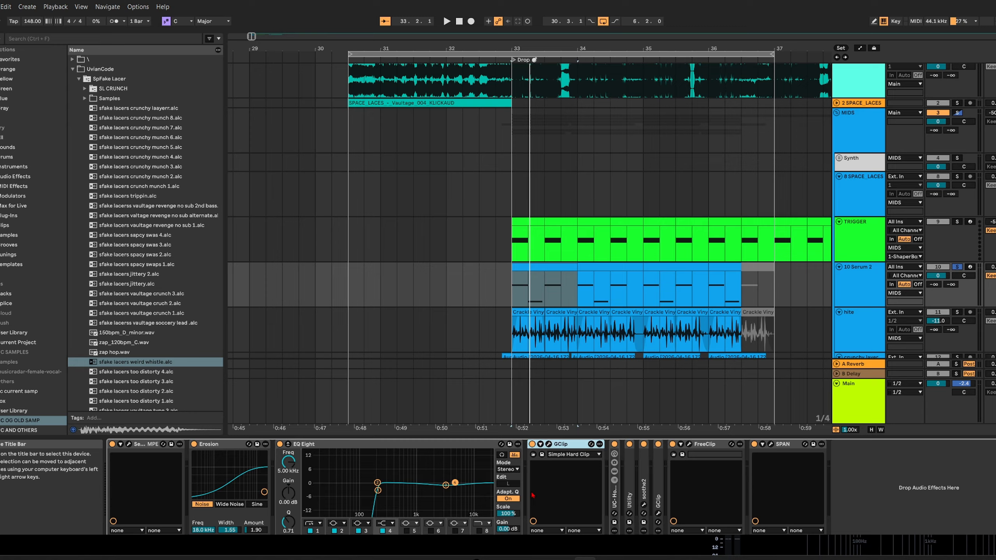
left_click(541, 444)
left_click(547, 446)
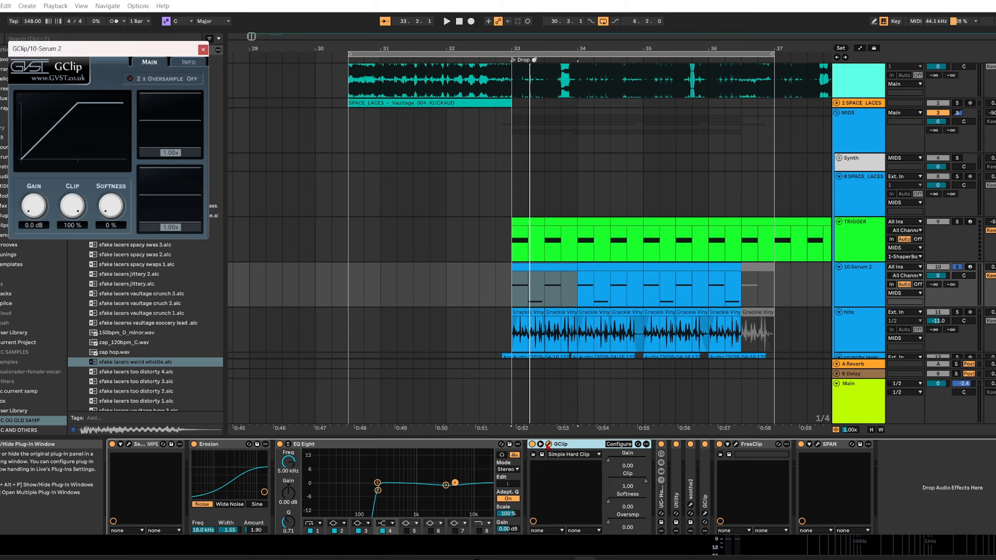
Close the GClip window, collapse that device and unfold the effect rack that follows it
left_click(548, 445)
double_click(570, 447)
double_click(549, 501)
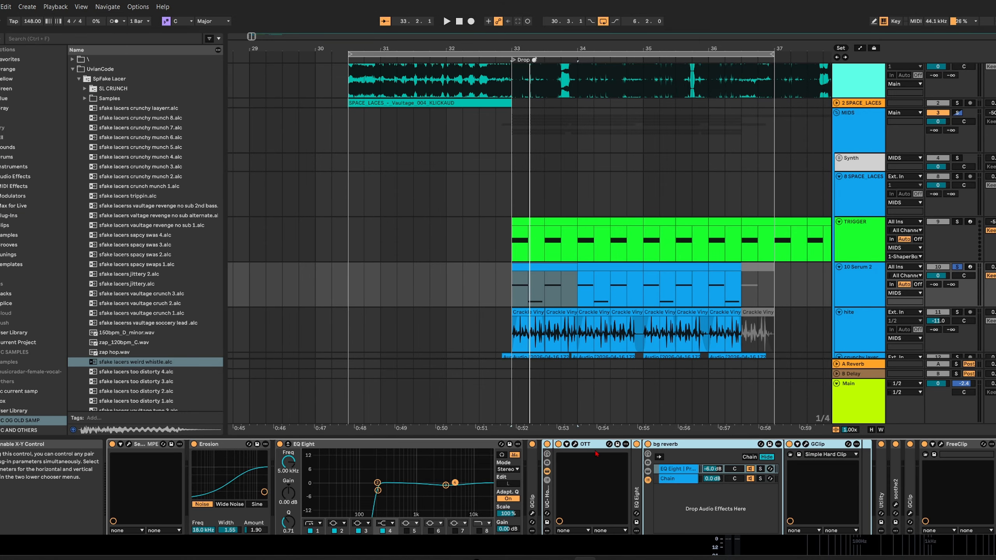
Open OTT inside the rack, inspect its depth, time, output gain and band settings, and close its window
left_click(575, 444)
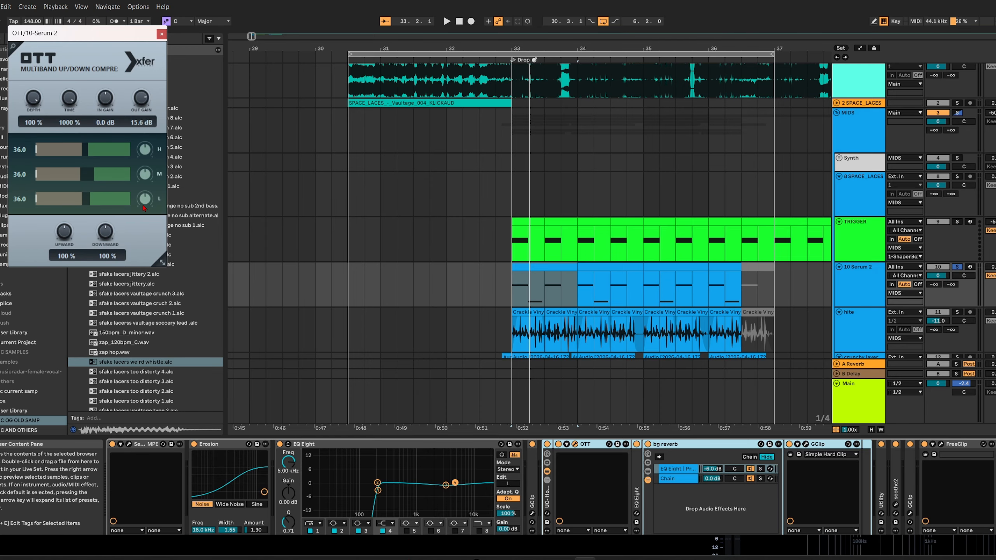
left_click_drag(78, 36, 257, 69)
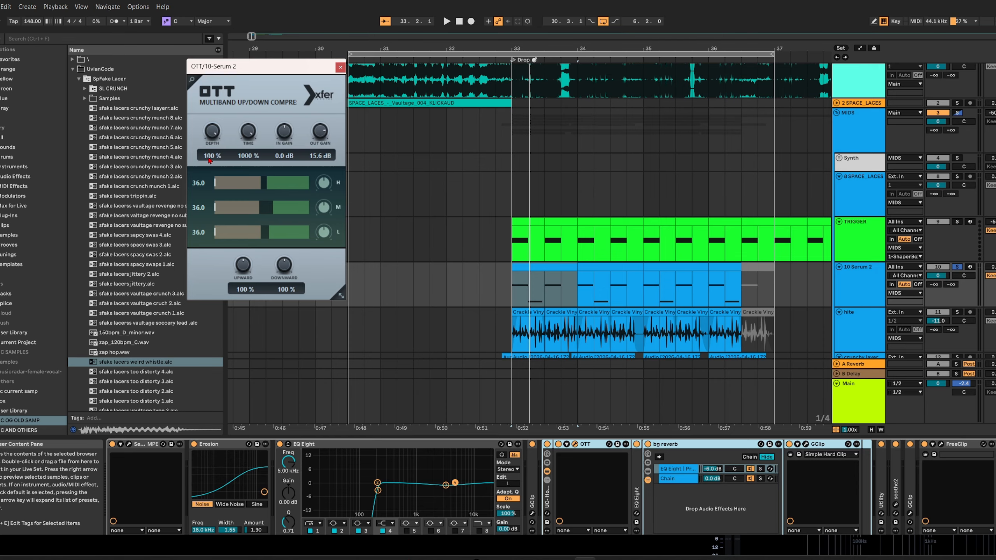
left_click(575, 444)
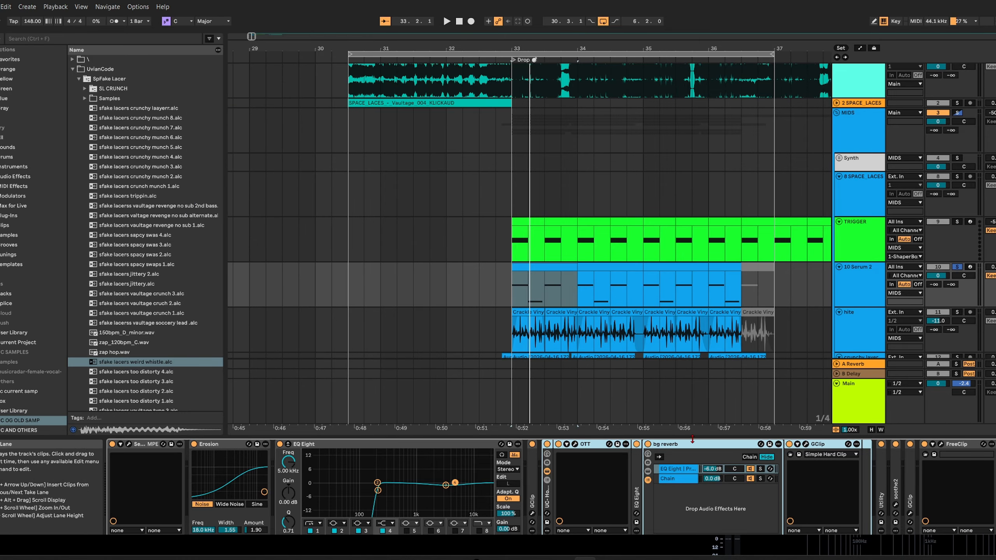
Show the EQ Eight chain of the bg reverb rack, inspect its EQ Eight low cut and collapse that EQ
left_click(673, 478)
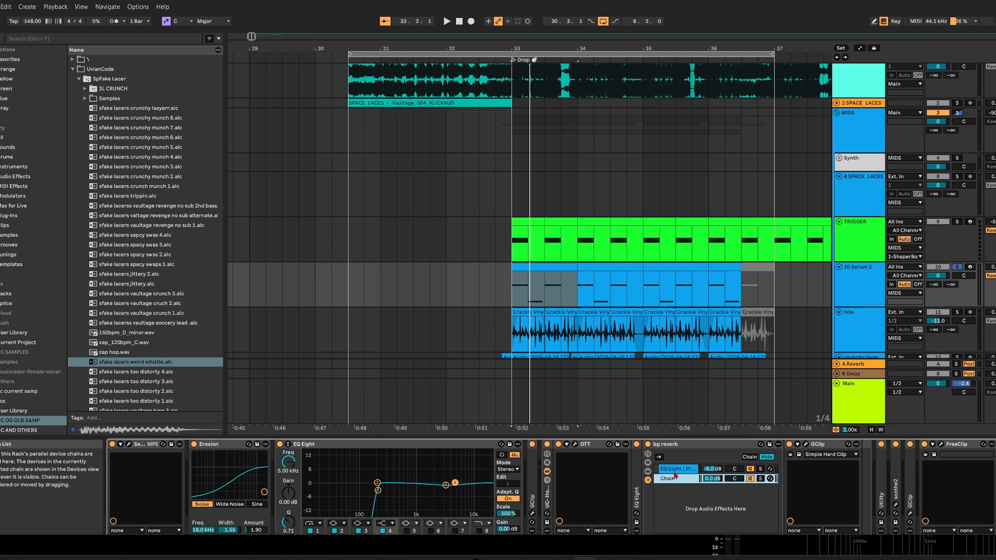
left_click(675, 444)
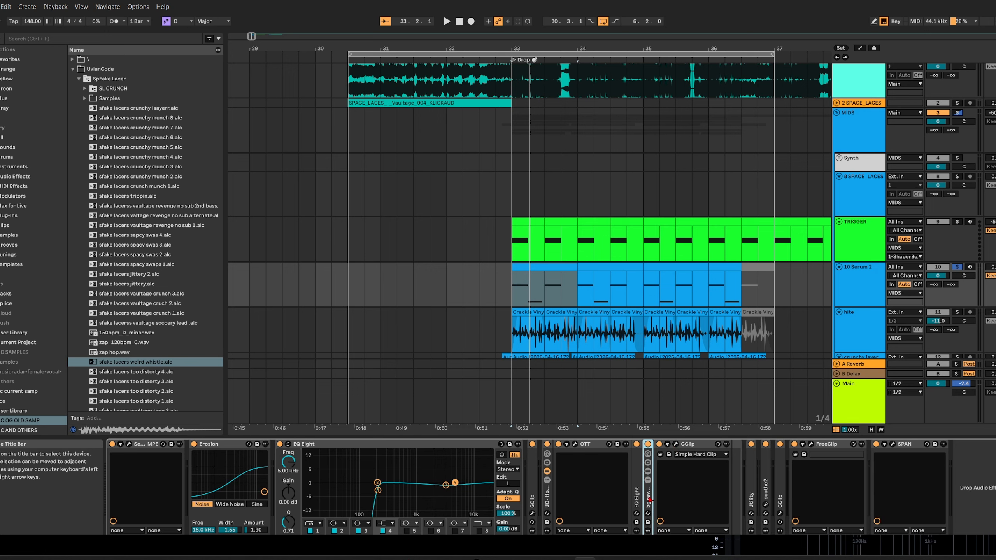
left_click(679, 469)
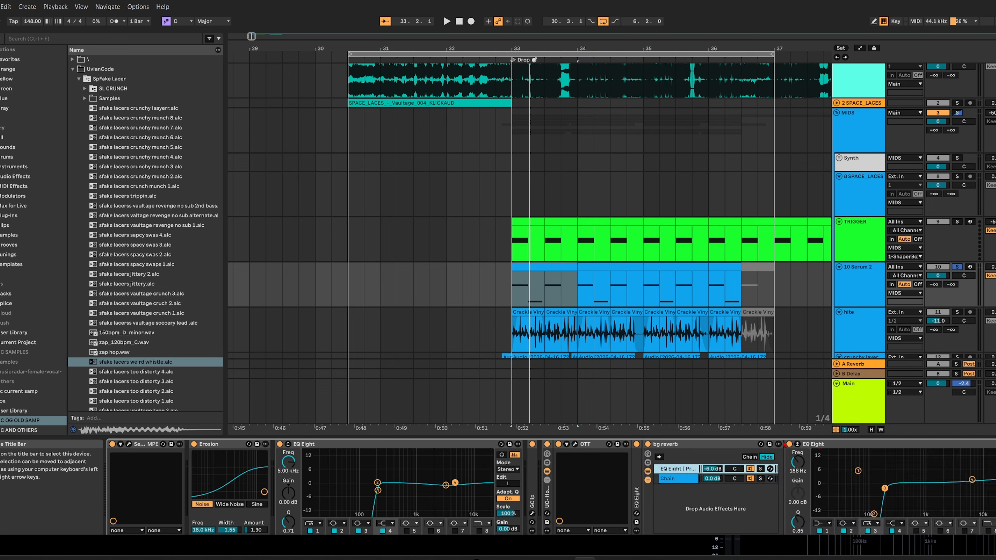
double_click(843, 445)
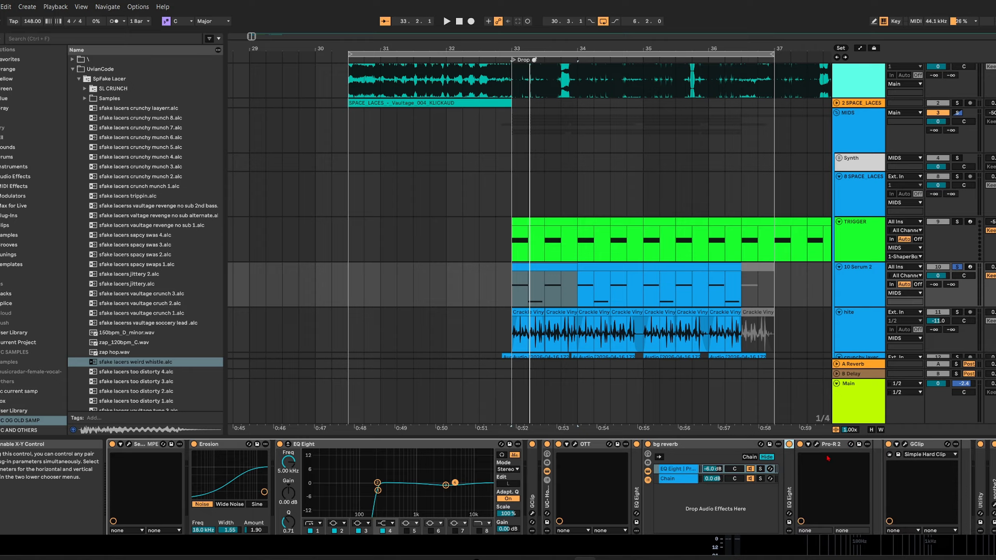
double_click(789, 468)
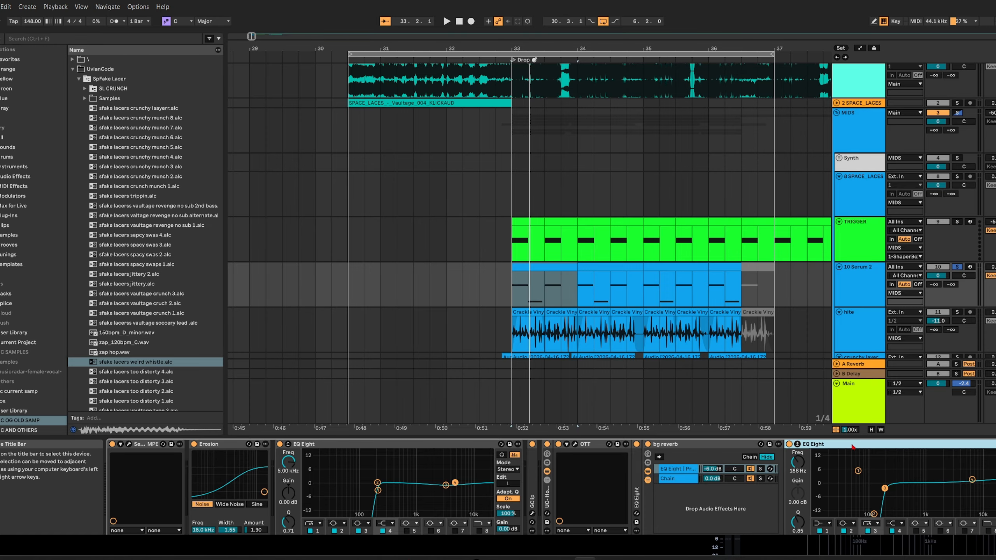
double_click(852, 446)
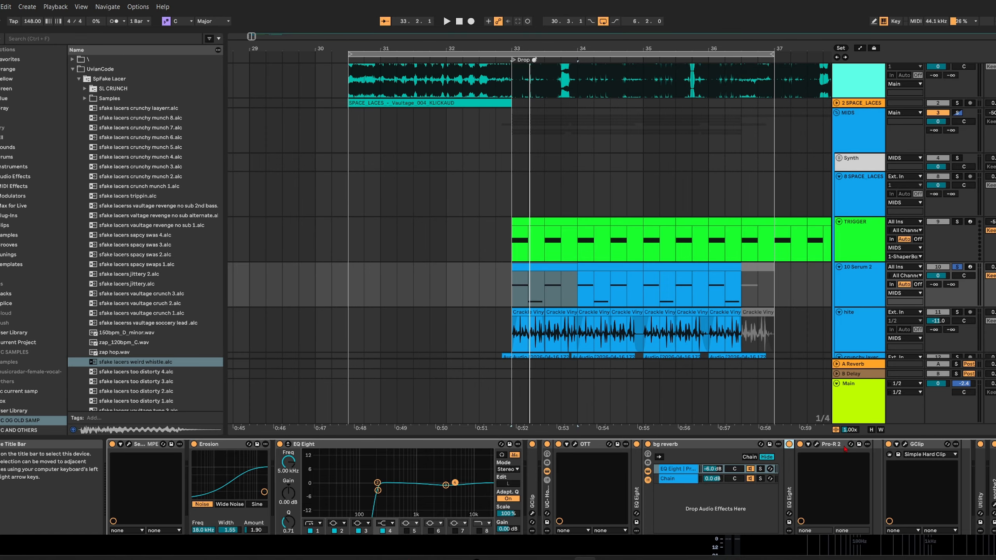
Open Pro-R 2 in the bg reverb rack, examine its space, predelay, brightness and width settings, and close its window
left_click(816, 446)
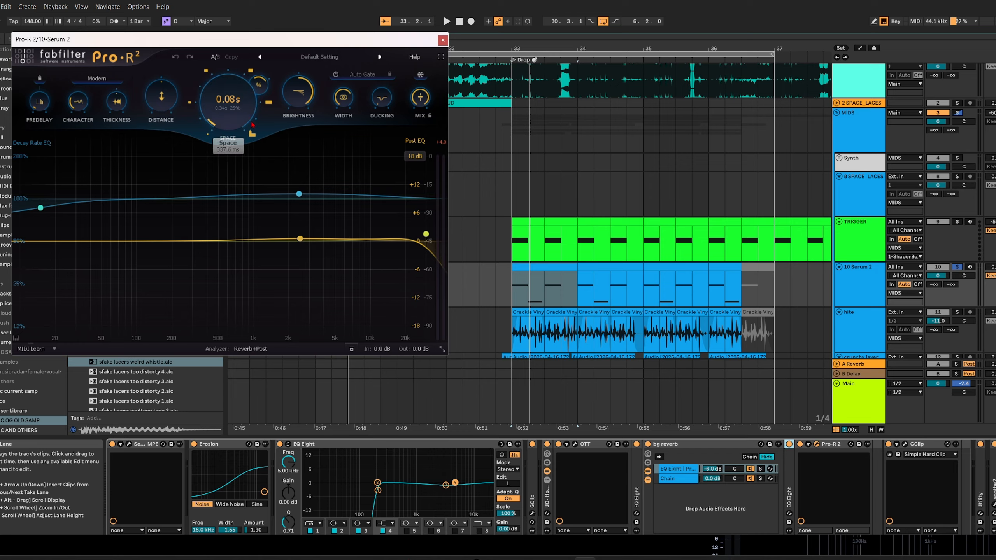
mouse_move(240, 131)
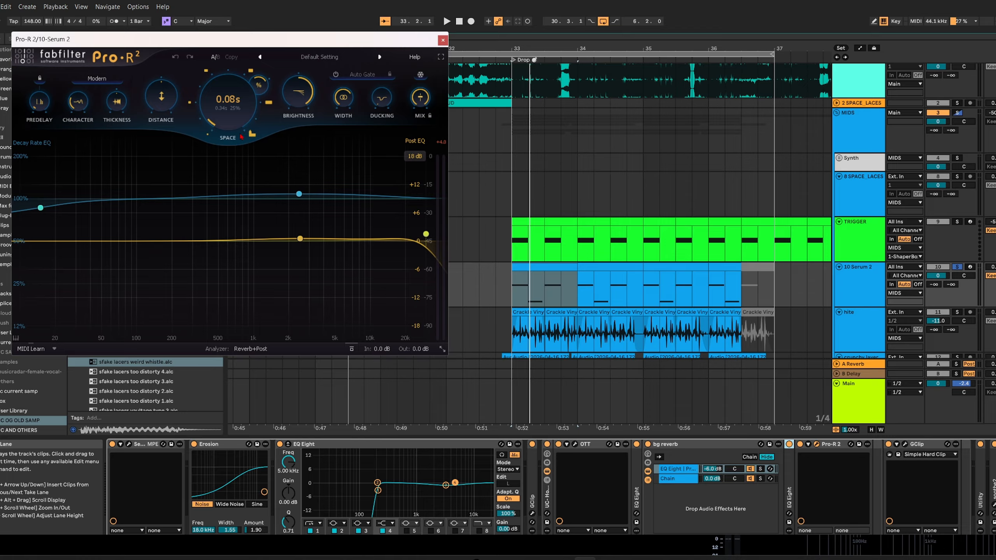
mouse_move(170, 110)
mouse_move(82, 106)
mouse_move(42, 108)
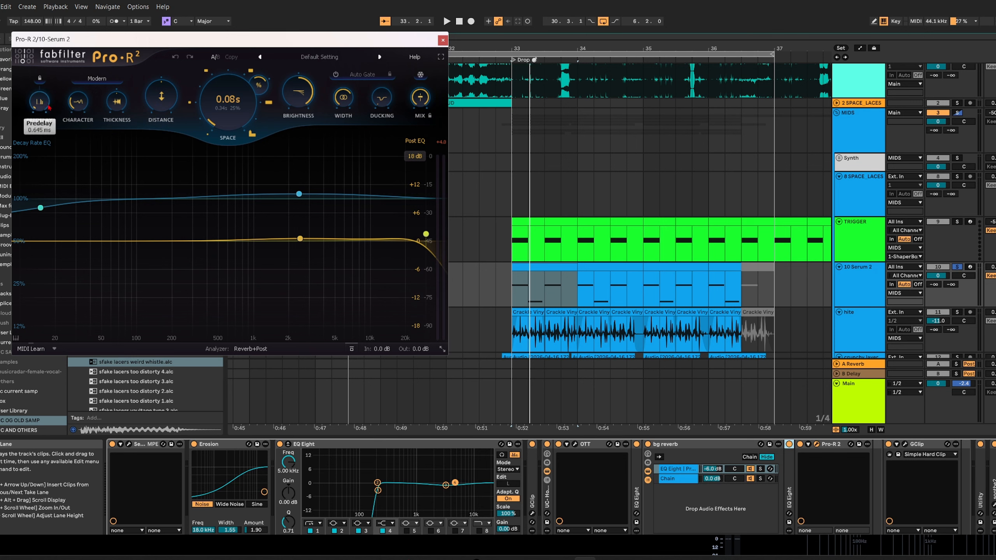
mouse_move(306, 106)
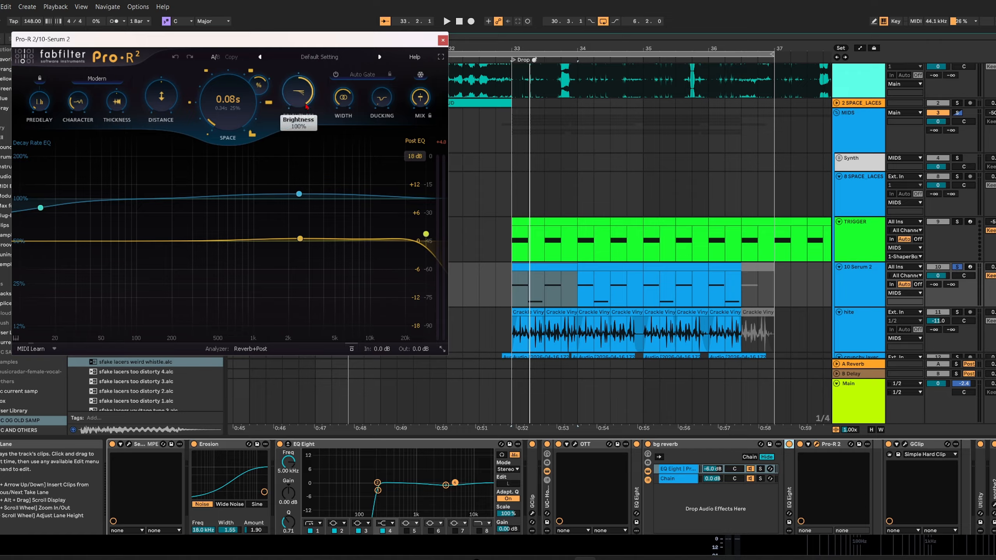
mouse_move(341, 110)
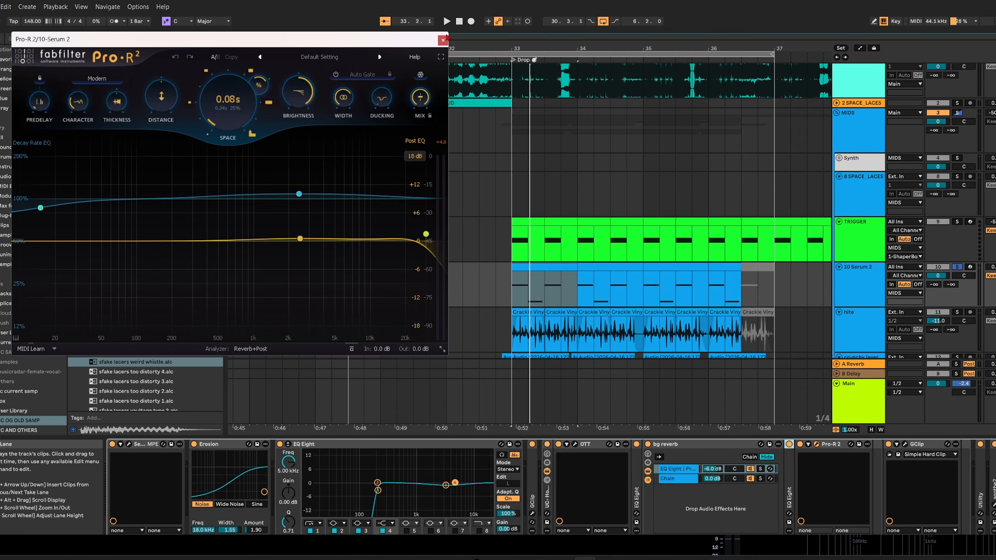
left_click(444, 39)
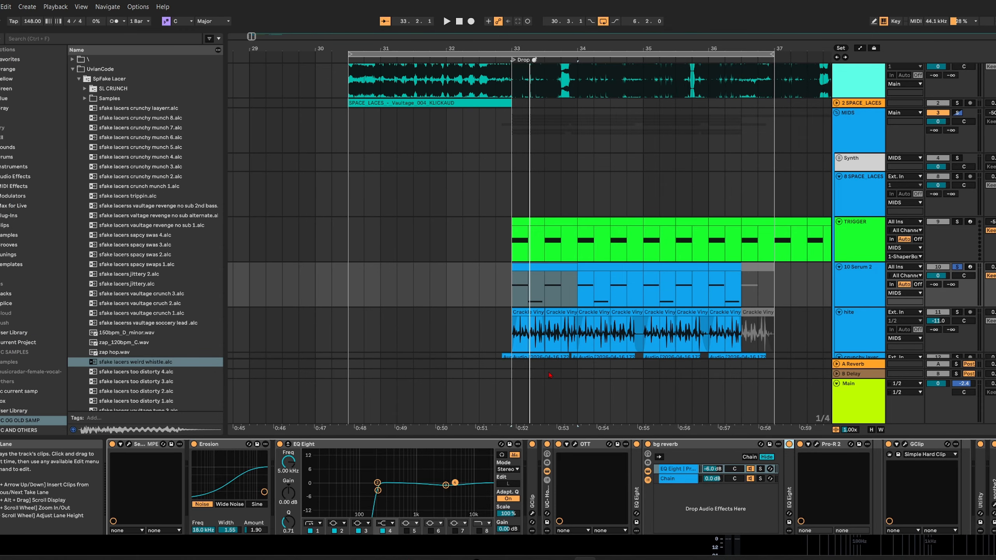
Compare the bg reverb rack's EQ and reverb chain with its empty Chain, and collapse the rack
double_click(791, 502)
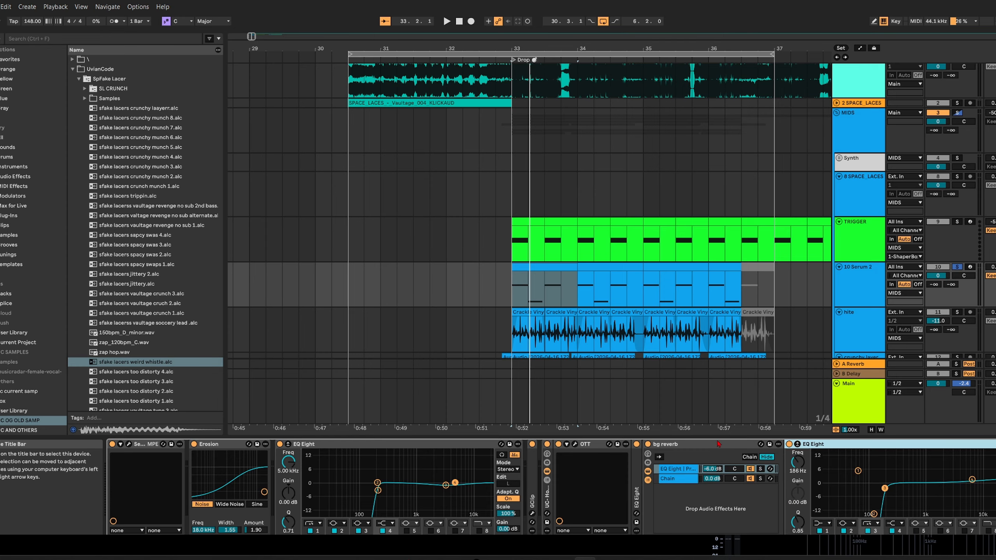
double_click(866, 446)
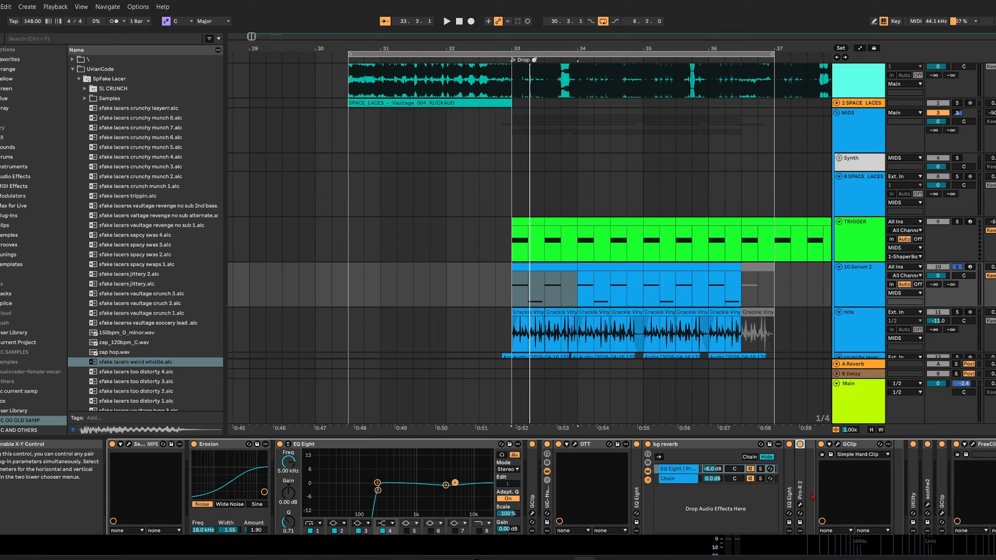
left_click(681, 480)
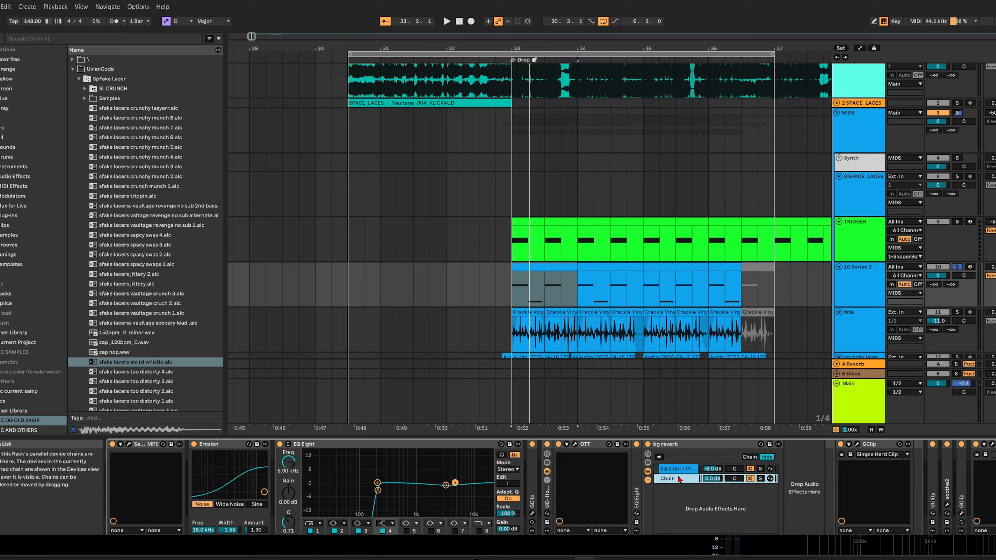
left_click(674, 470)
double_click(681, 444)
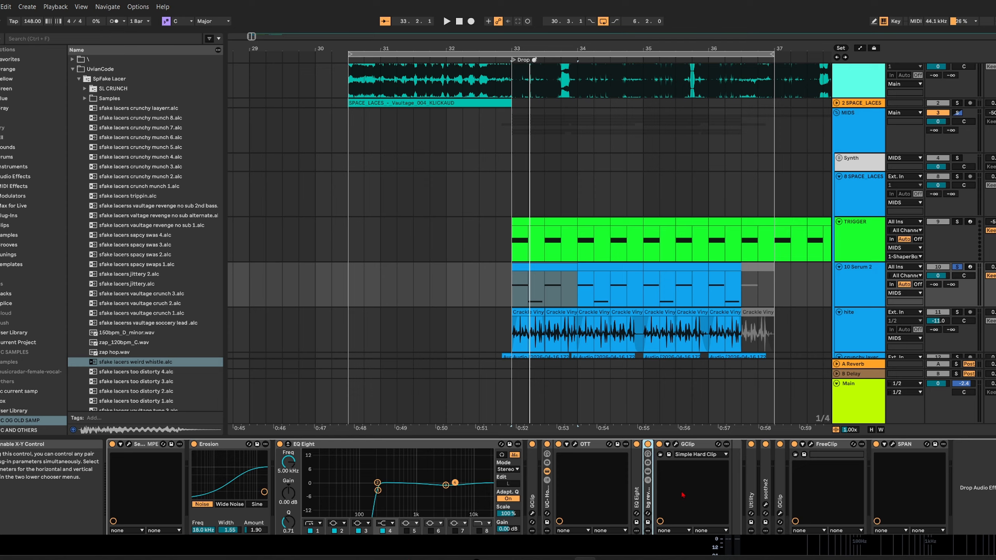
Check the GClip settings after bg reverb, close its window and expand Utility to inspect its Bass Mono setting
left_click(676, 444)
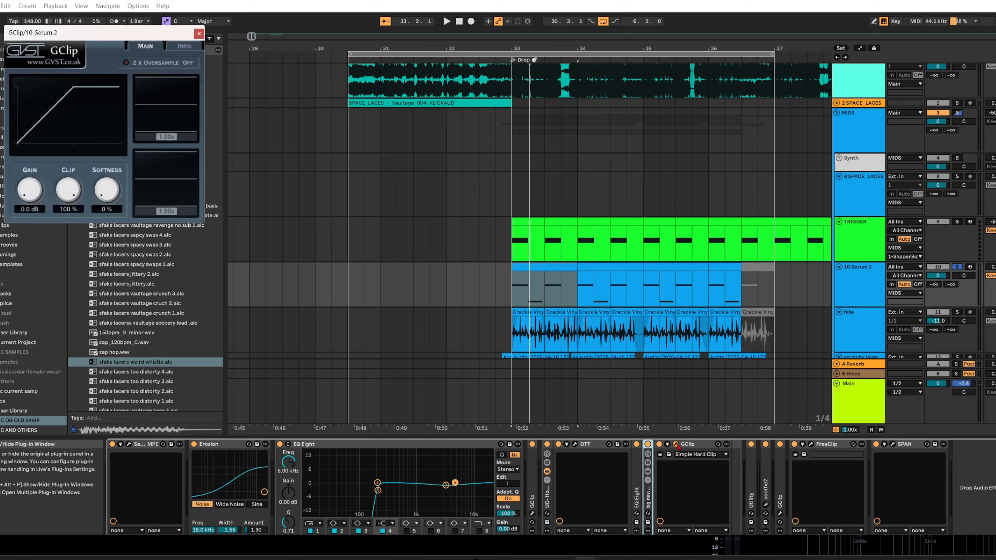
left_click(676, 444)
double_click(750, 445)
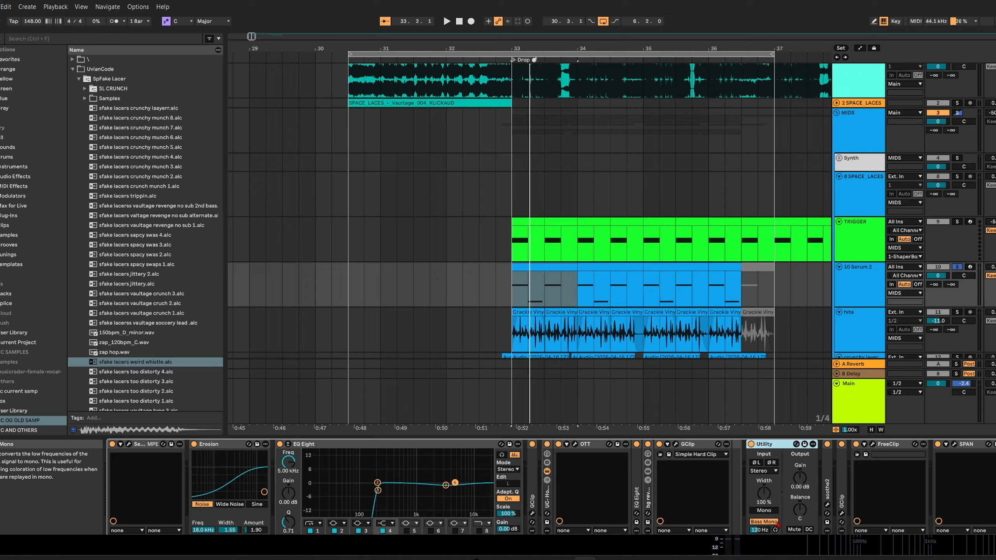
Open soothe2, inspect its depth, sharpness, selectivity and frequency curve, and close its window
left_click(828, 506)
left_click_drag(705, 102, 490, 103)
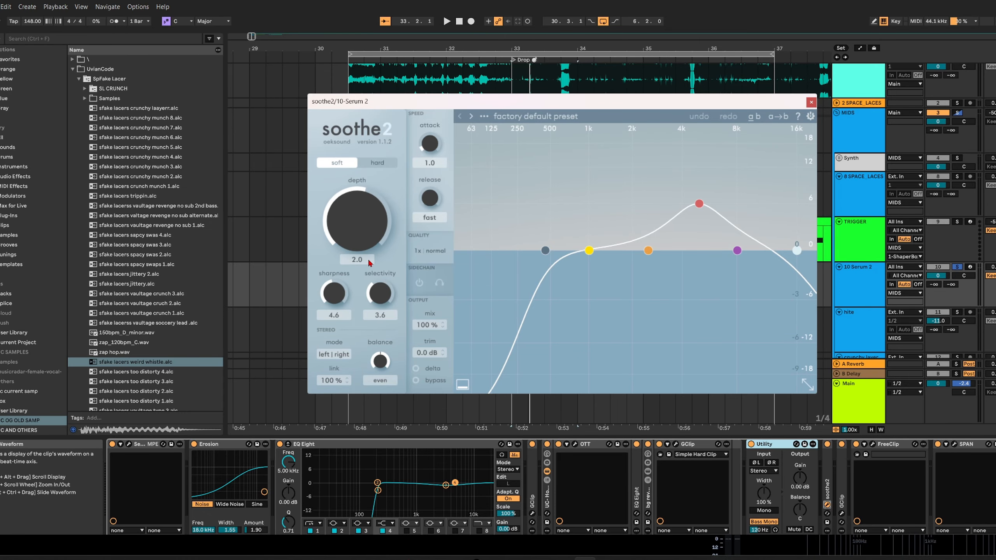
left_click(811, 102)
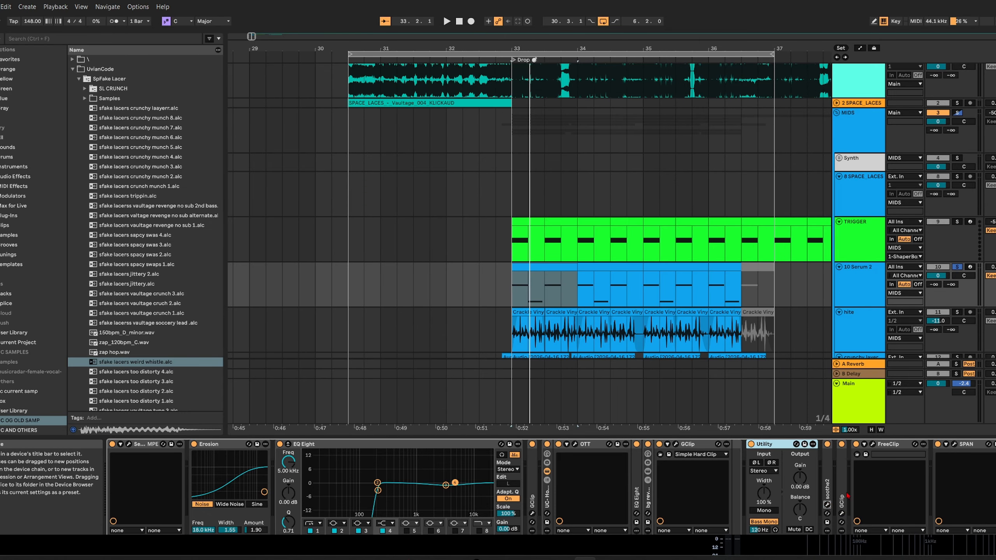
Inspect the GClip gain after soothe2 on the Serum 2 track, check FreeClip's settings, and close both windows
left_click(865, 141)
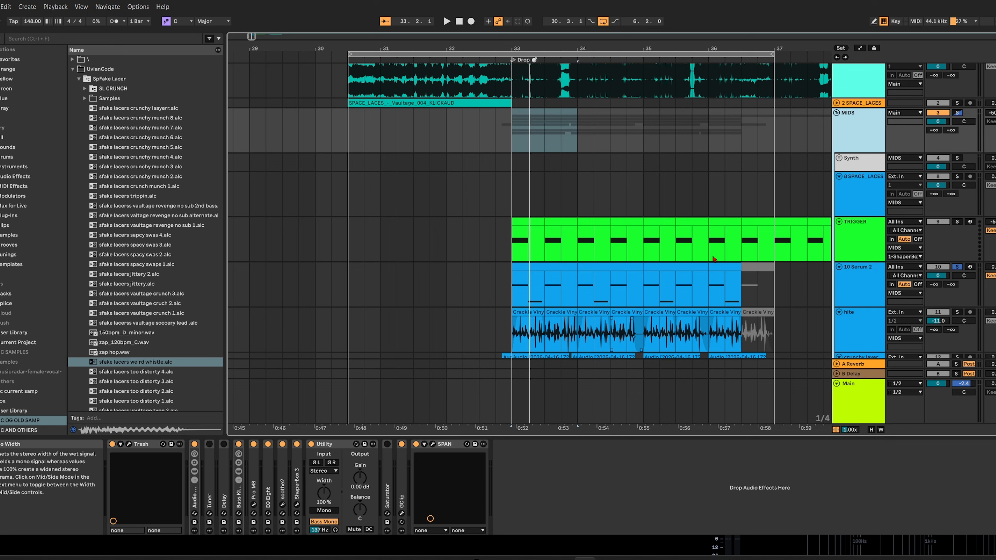
left_click(856, 292)
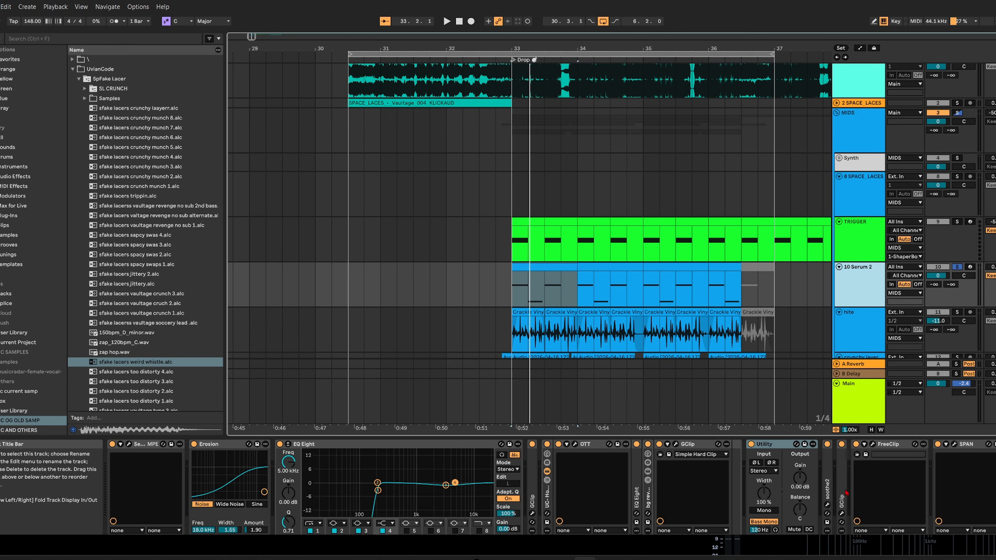
left_click(841, 513)
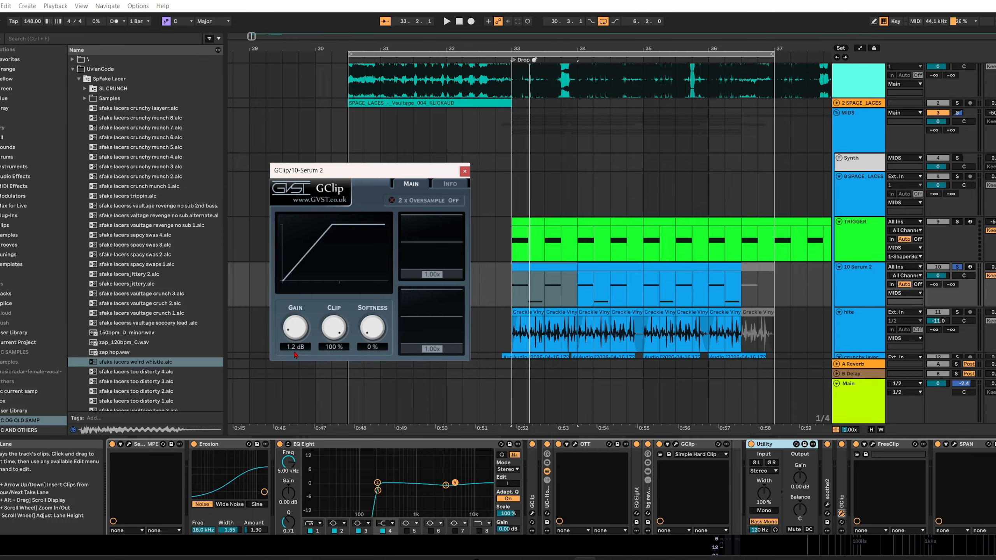
left_click(465, 171)
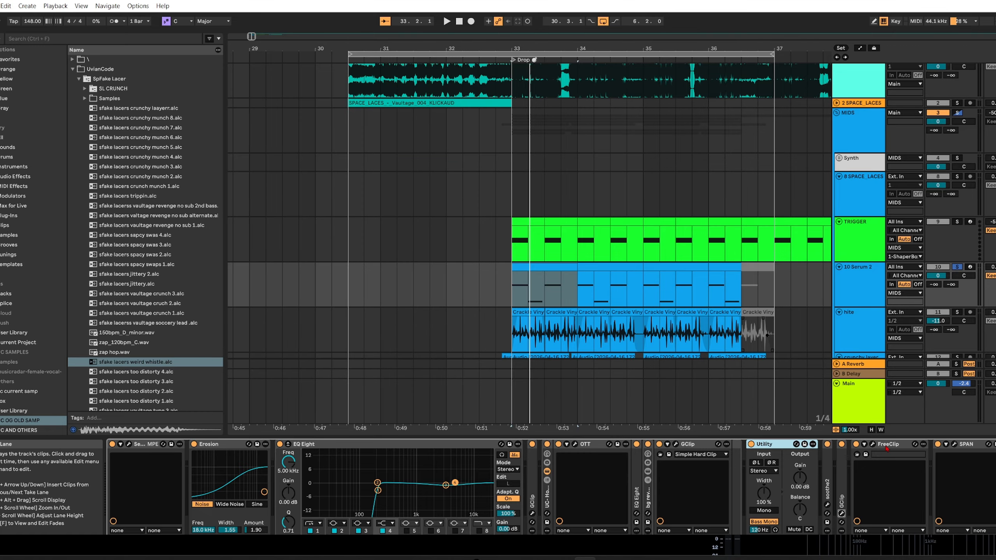
left_click(874, 445)
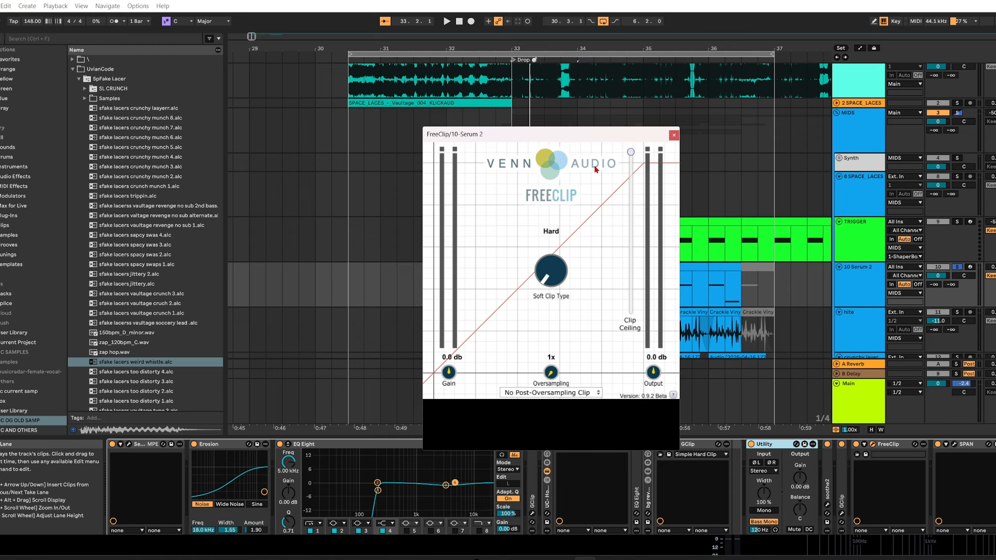
left_click(674, 136)
Solo the audio track below Serum 2, select its first Crackle Vinyl clip and play it briefly
scroll(690, 236, "down", 3)
left_click(957, 240)
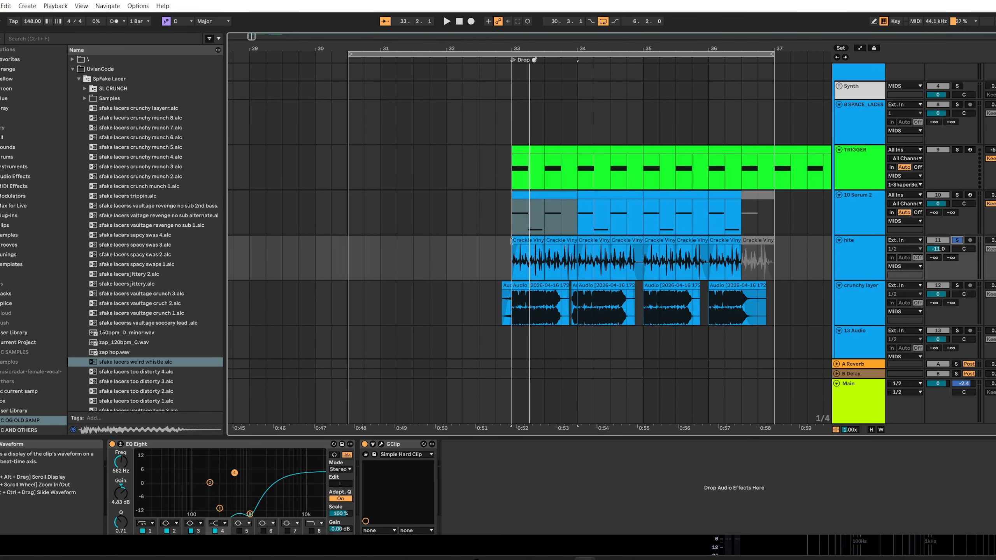
left_click(533, 240)
key("space")
key("space")
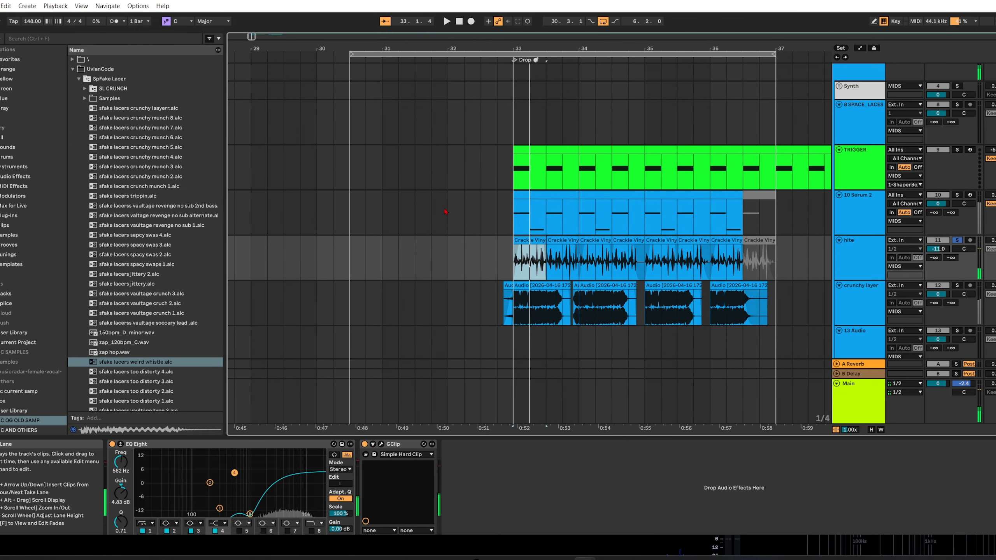
Search all browser content for "crackle", preview Crackle Vinyl Pop.wav and reselect the first crackle clip in the arrangement
left_click(55, 39)
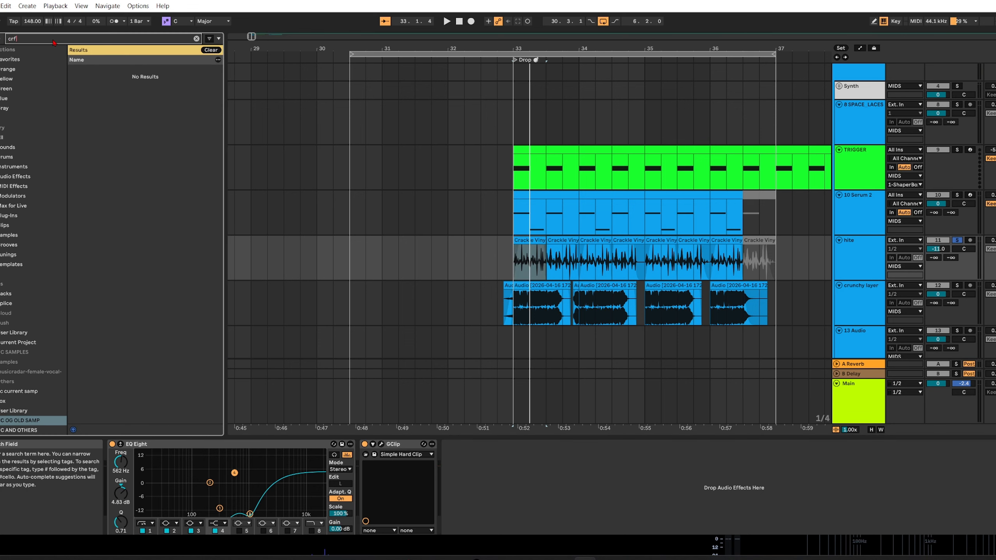
type("crfa")
key("BackSpace")
key("BackSpace")
key("BackSpace")
type("rackle")
left_click(8, 137)
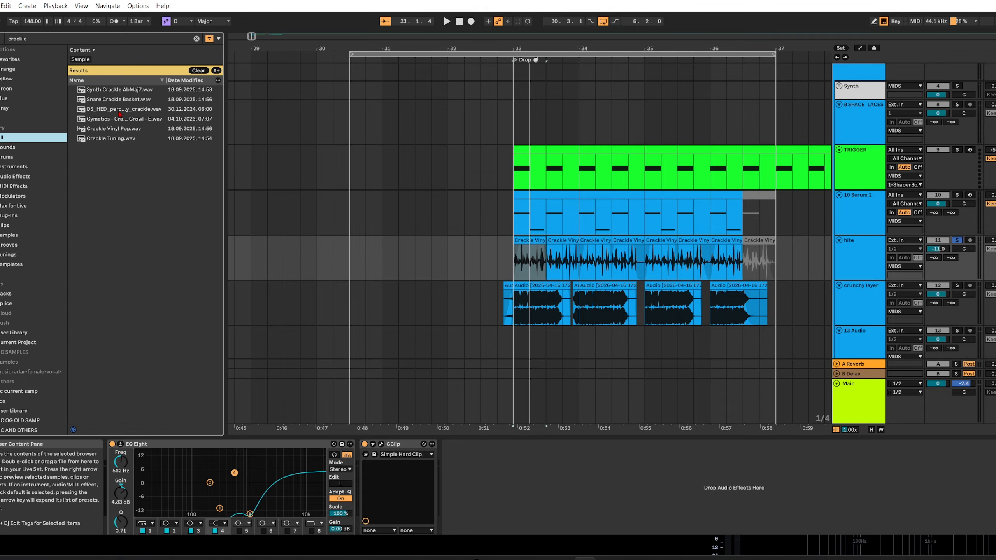
left_click(115, 131)
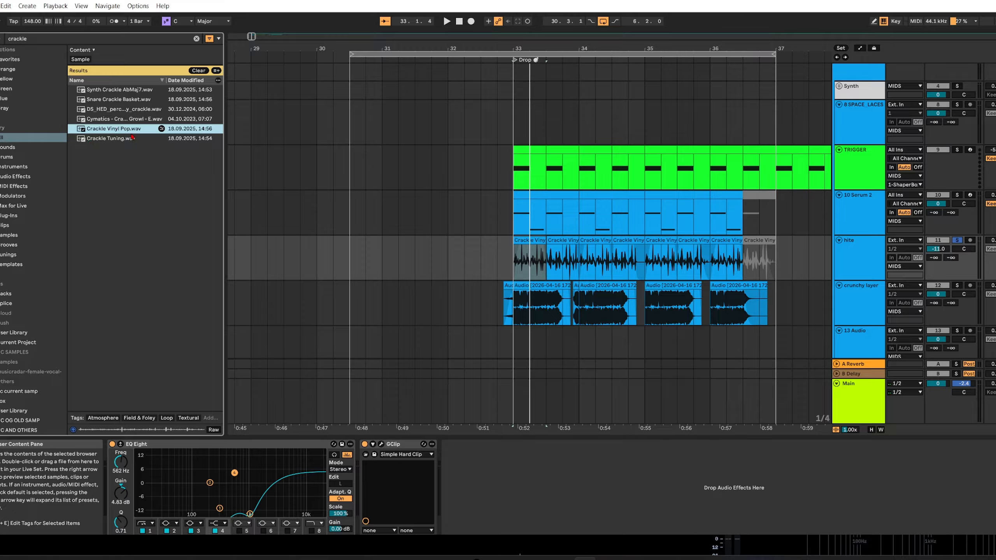
left_click(537, 240)
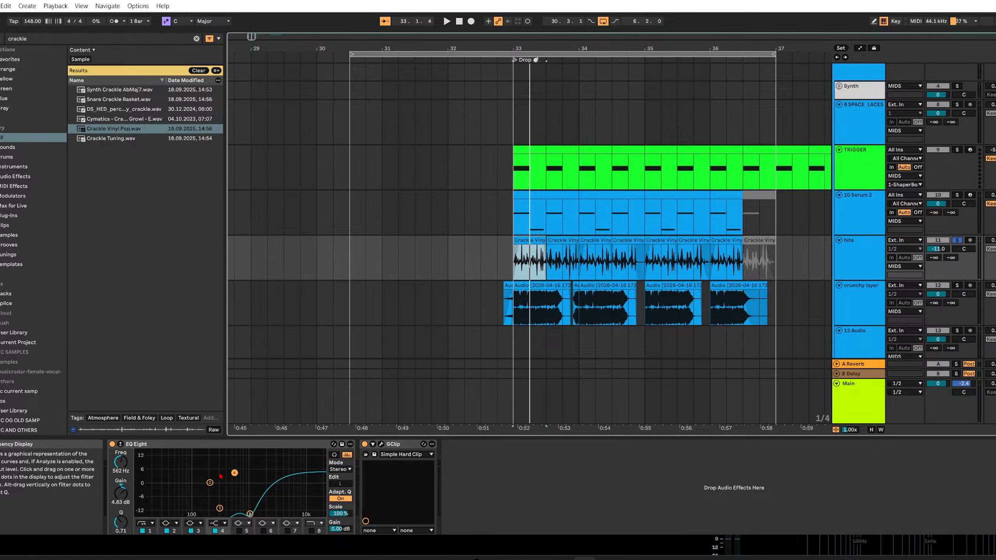
Inspect the GClip gain on the crackle track, open a crackle clip's sample view and close the GClip window
left_click(382, 445)
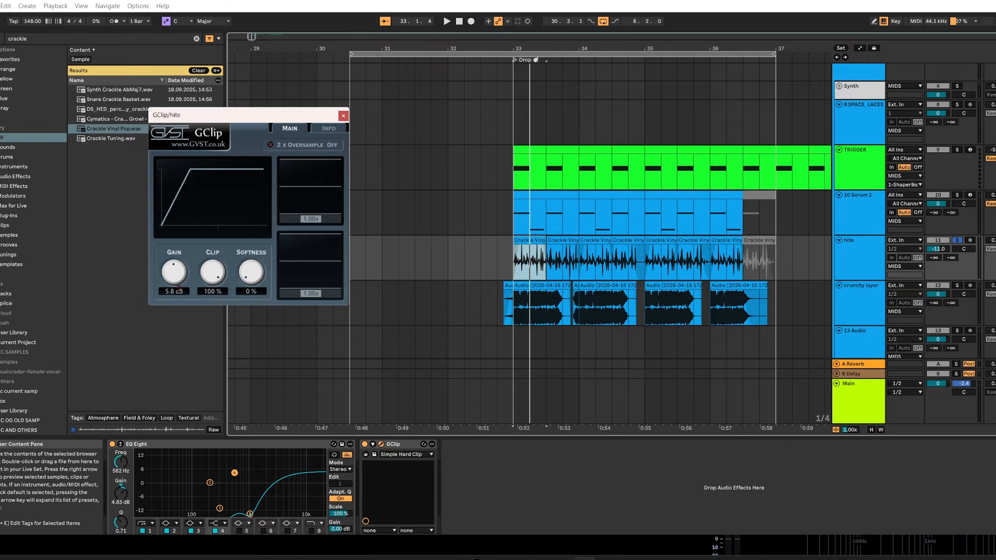
double_click(551, 267)
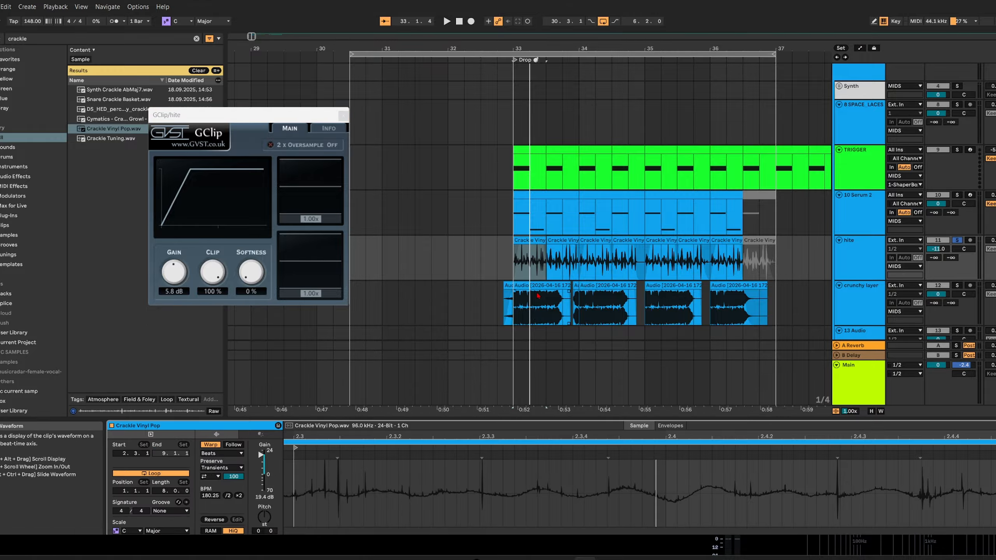
left_click(347, 118)
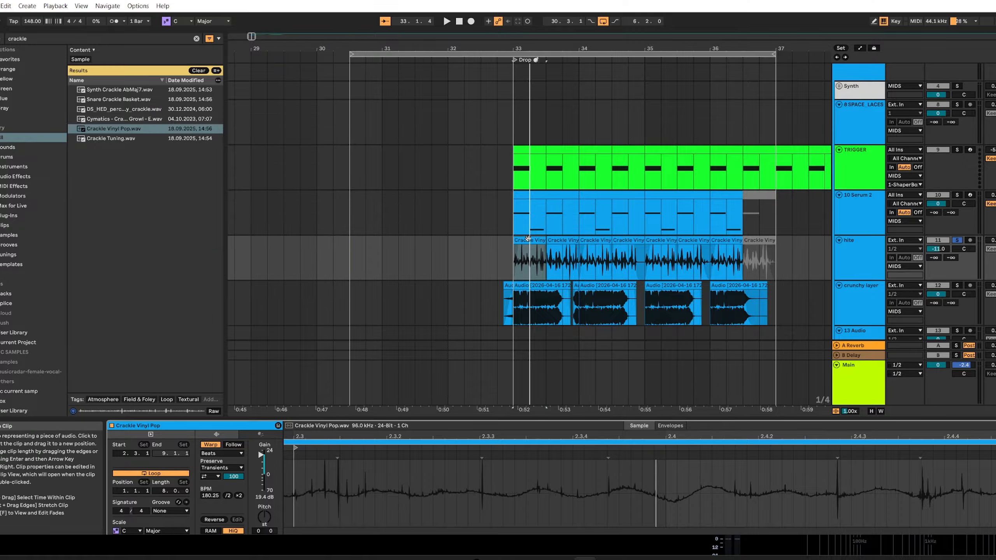
Select the seven active Crackle Vinyl Pop clips from the drop onward and play them
left_click(721, 240, "shift")
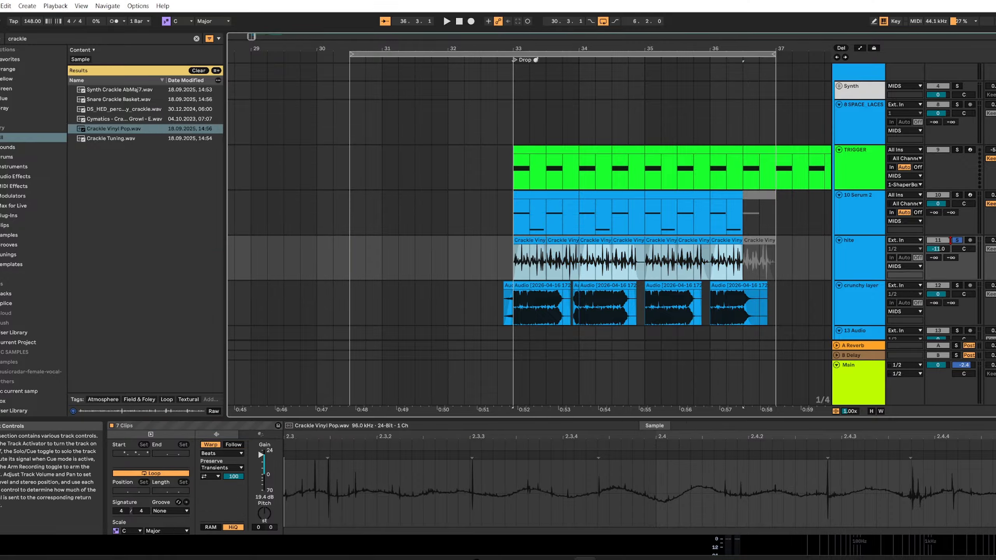
key("space")
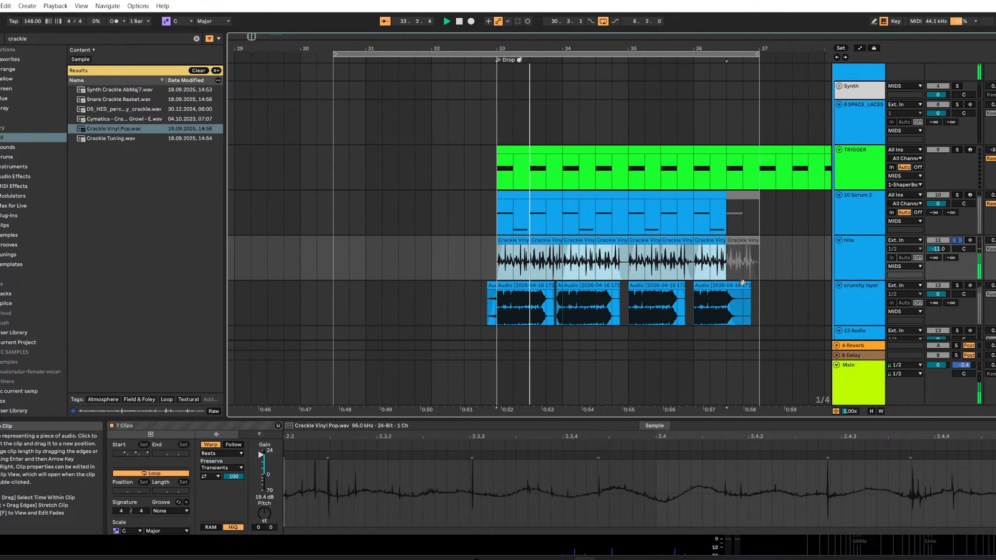
key("space")
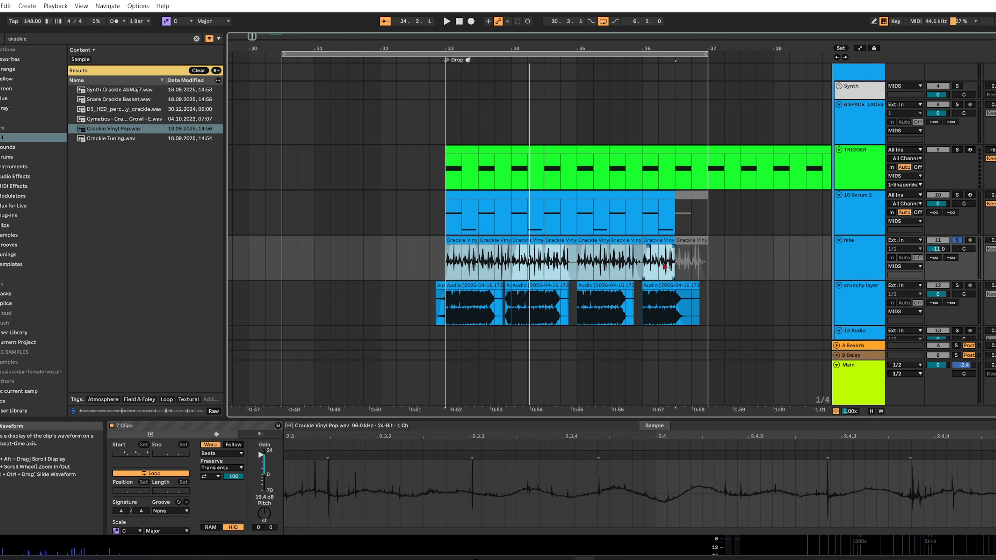
Solo the crunchy layer track, audition its first audio clip and check the track's device chain
left_click(957, 286)
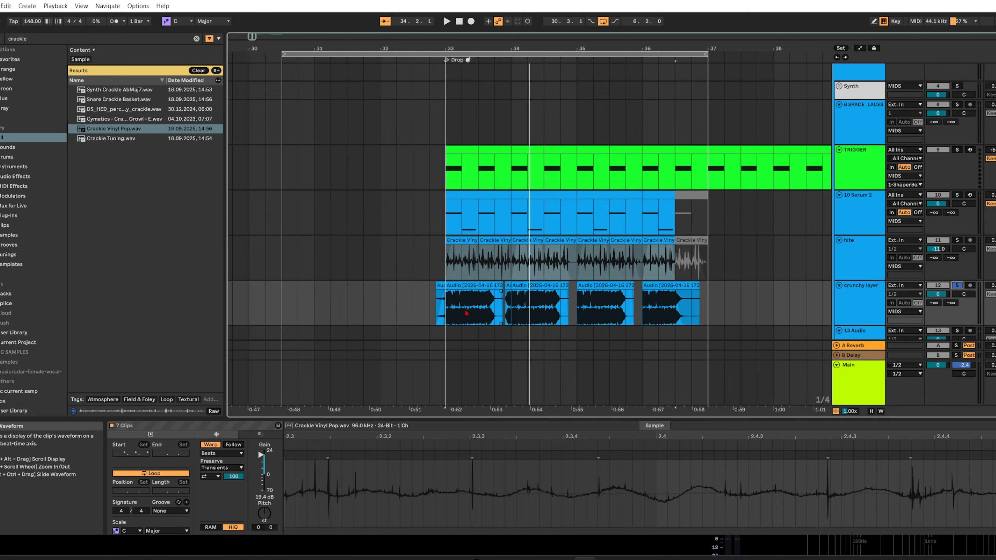
left_click(467, 286)
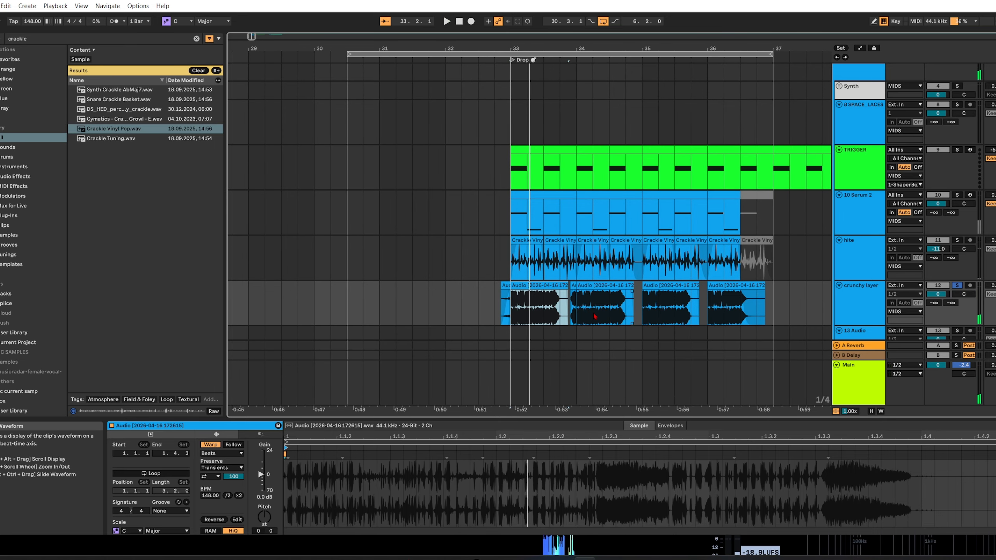
double_click(856, 314)
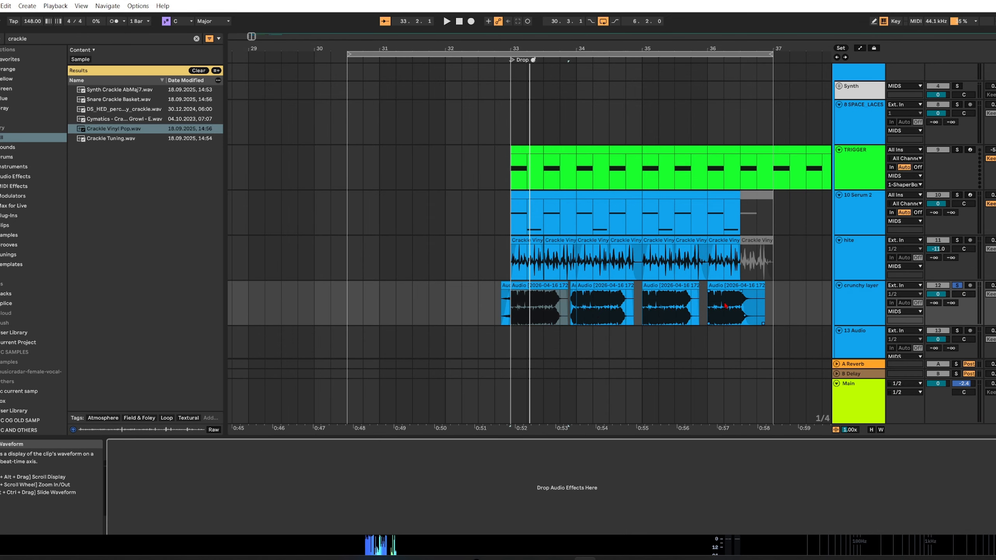
key("space")
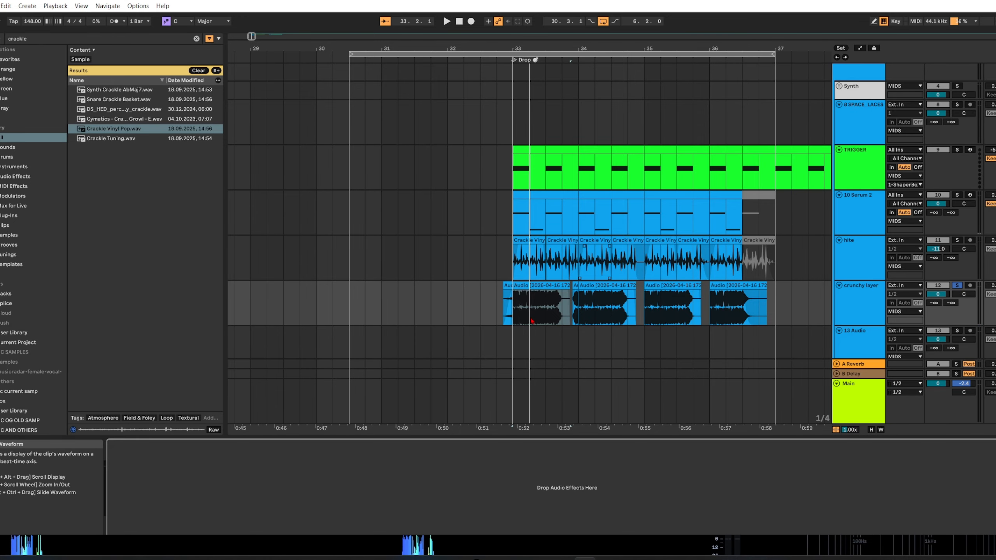
Examine the second beat of the first crunchy layer clip up close against the Serum 2 notes
left_click(543, 315)
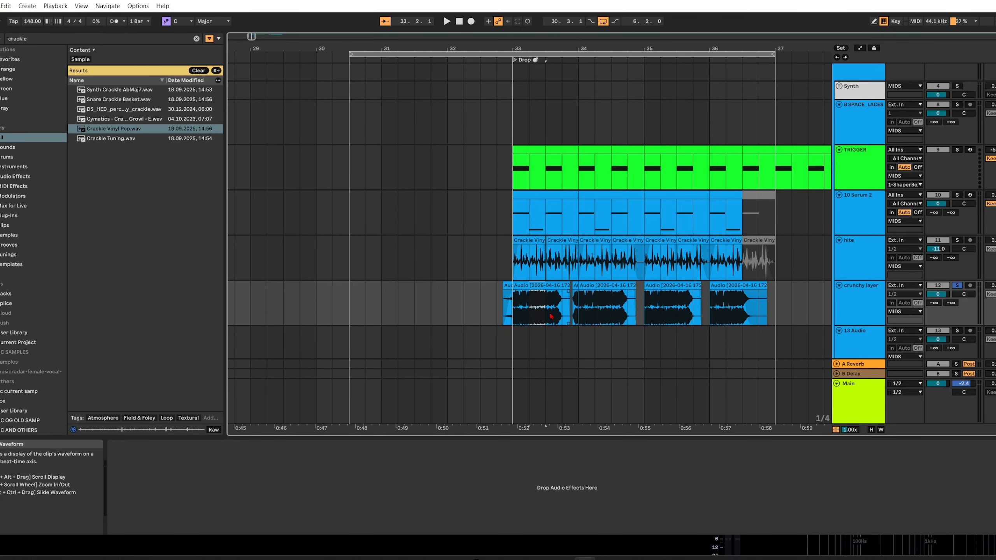
scroll(525, 313, "up", 5)
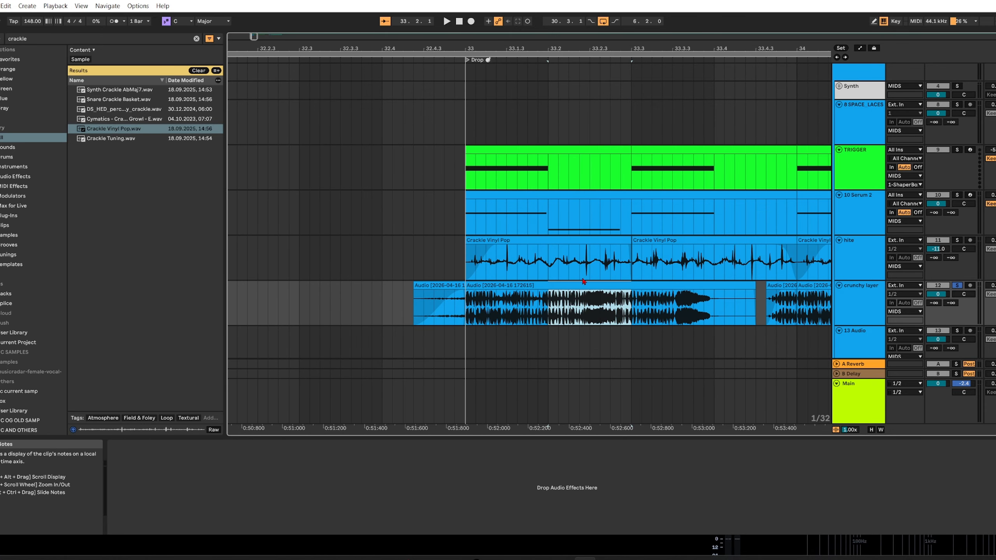
scroll(571, 320, "down", 2)
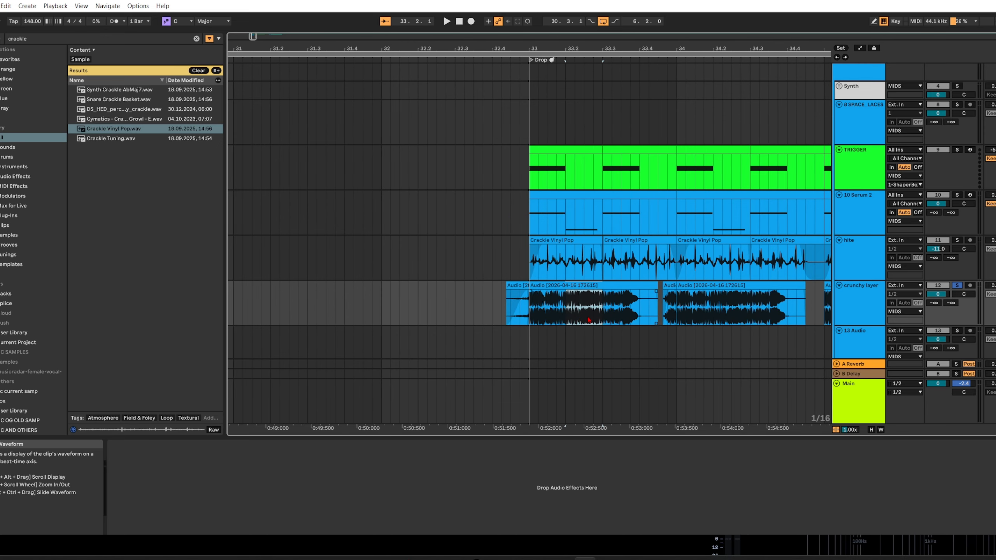
left_click(854, 313)
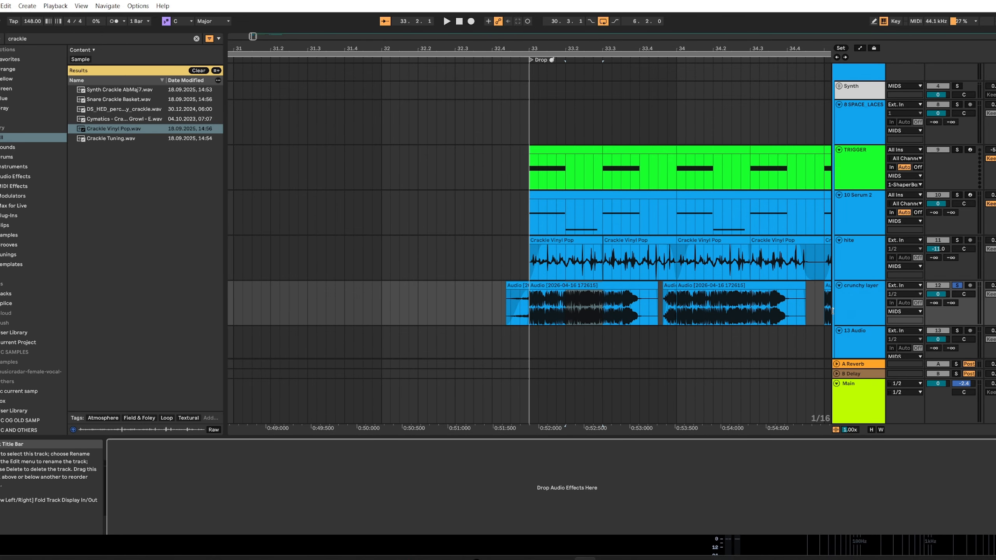
Open the Serum 2 synth on its track, review oscillator A and close the window
left_click(852, 222)
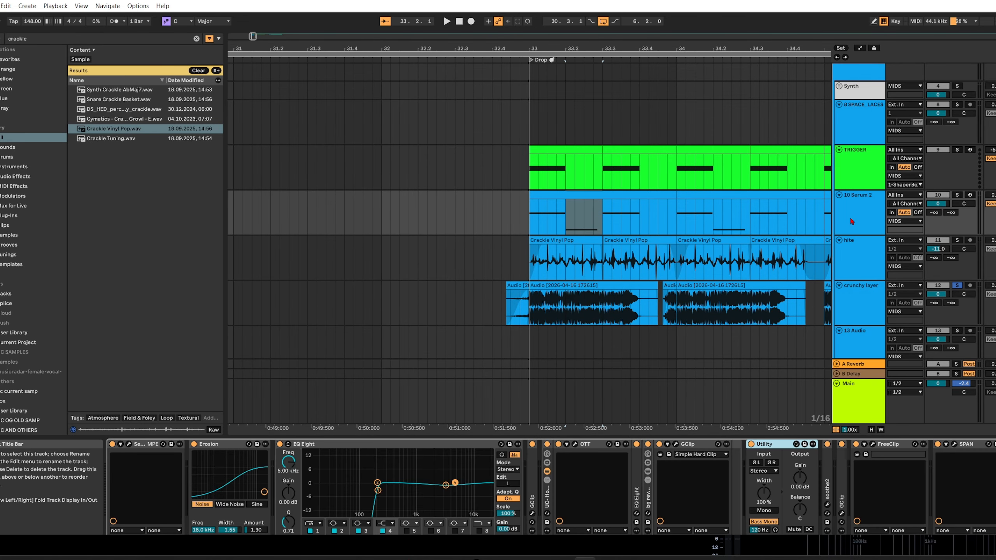
left_click(128, 444)
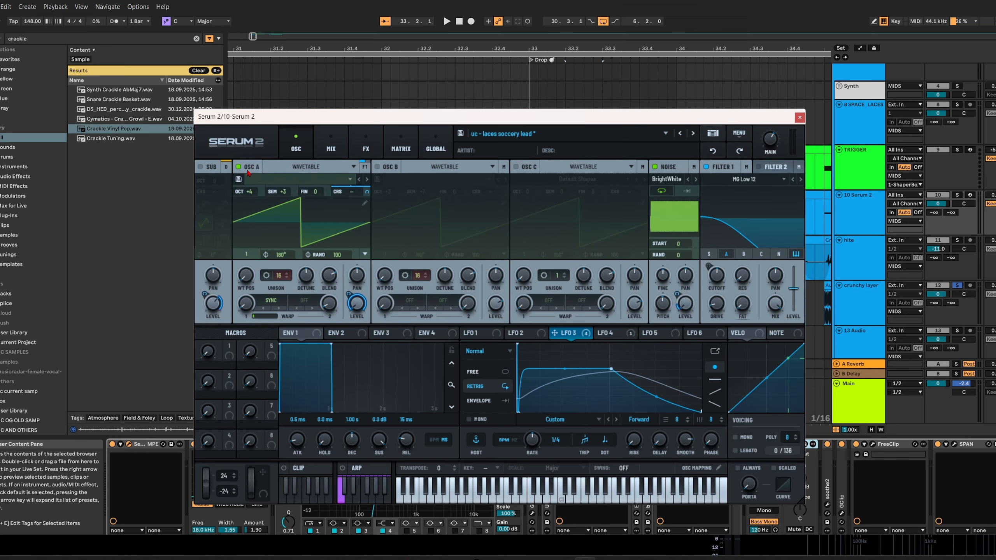
left_click(799, 117)
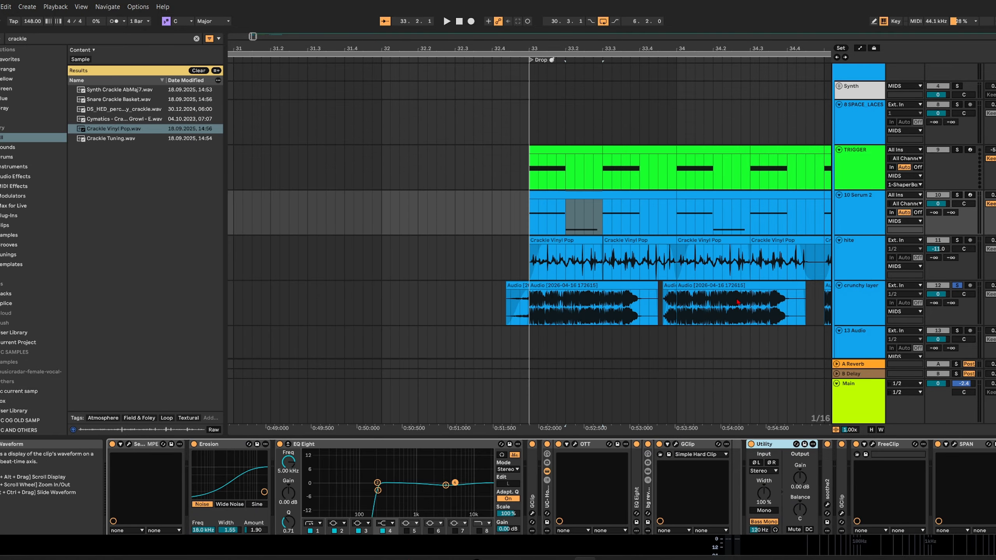
Play the soloed crunchy layer from the drop and from its second clip, then select its third clip
left_click(831, 305)
key("space")
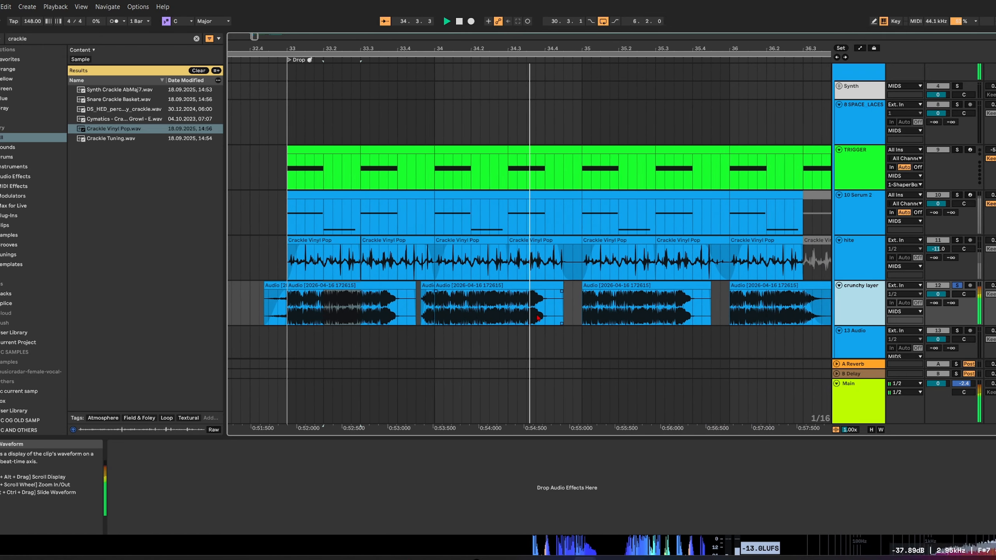
key("space")
scroll(605, 319, "down", 3)
left_click(540, 286)
key("space")
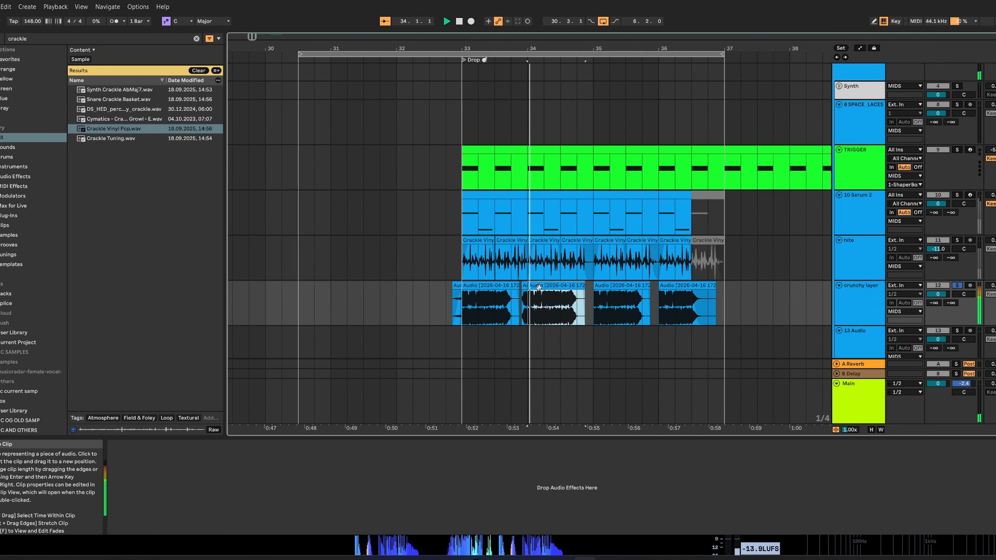
scroll(799, 280, "down", 1)
left_click(560, 283)
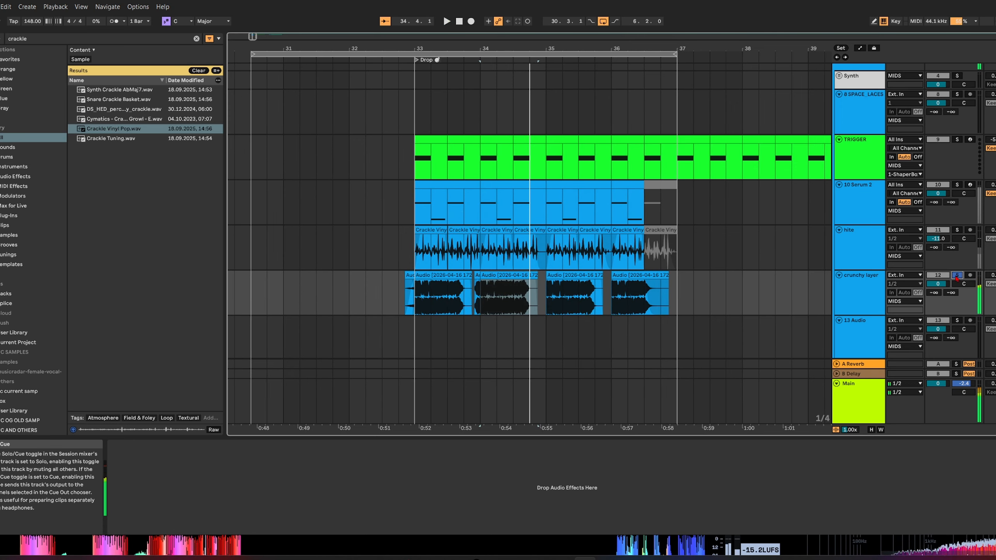
left_click(560, 276)
double_click(852, 298)
Clear the "crackle" search from the browser
scroll(756, 303, "down", 3)
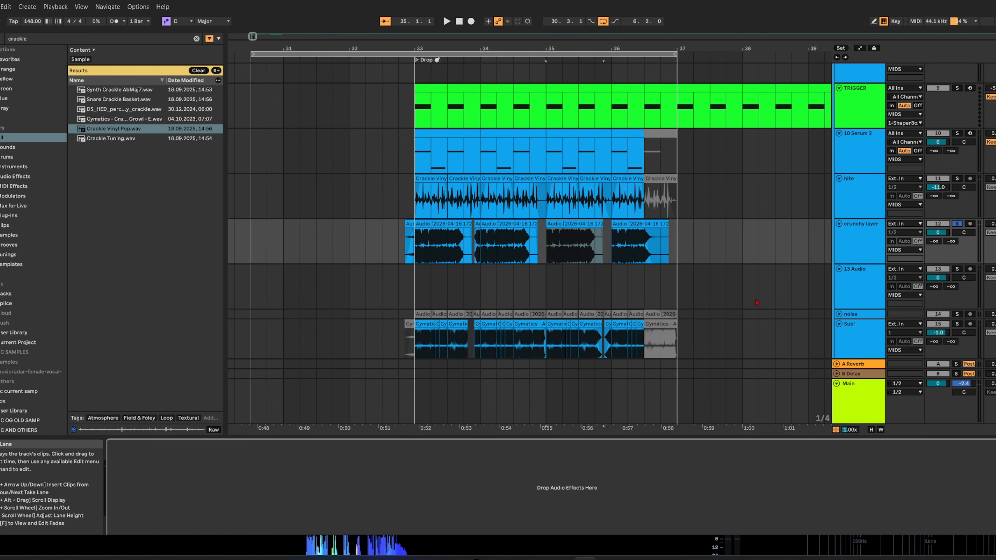
scroll(757, 303, "down", 1)
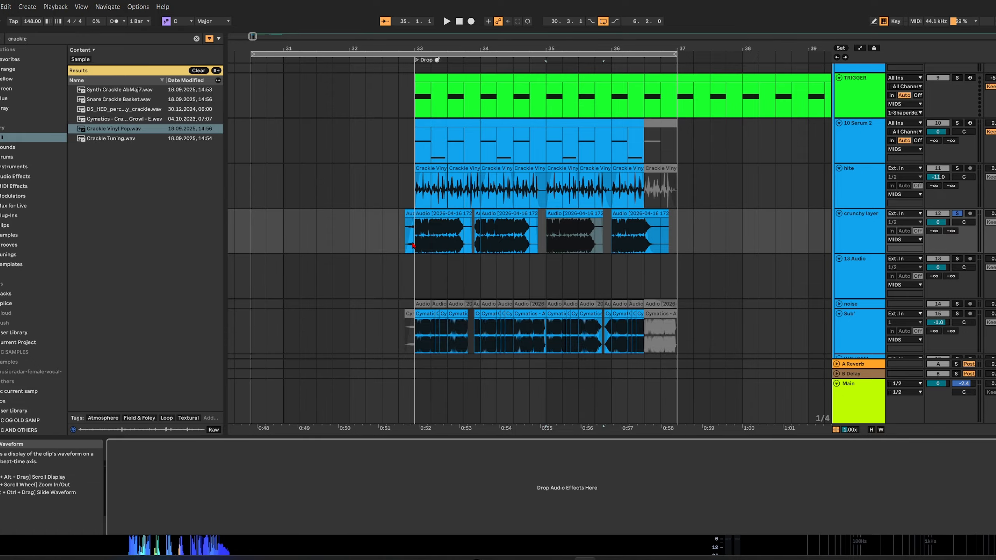
left_click(196, 39)
Solo the Sub track, play it from the drop, compare its waveform across the bars and check its device chain
scroll(419, 294, "down", 2)
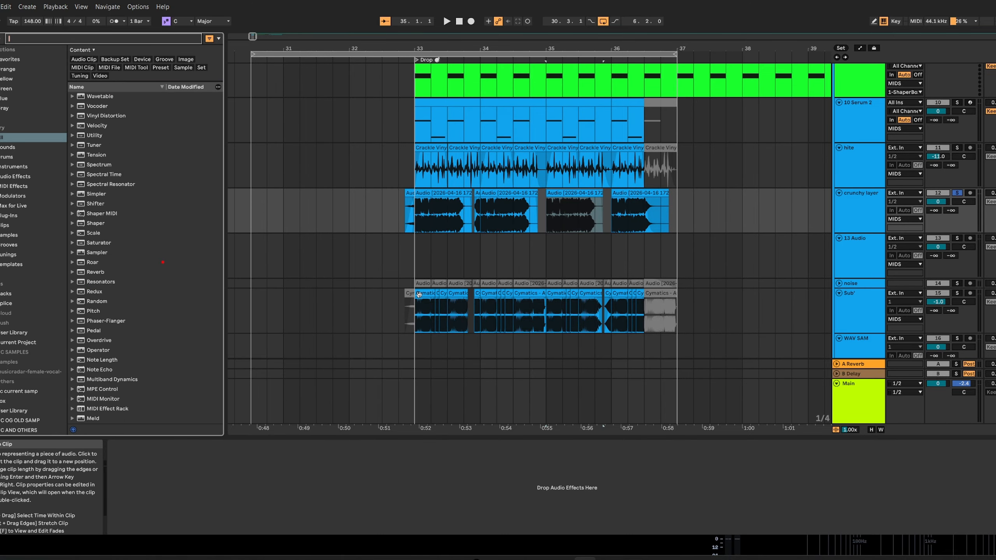
left_click(418, 294)
key("s")
key("space")
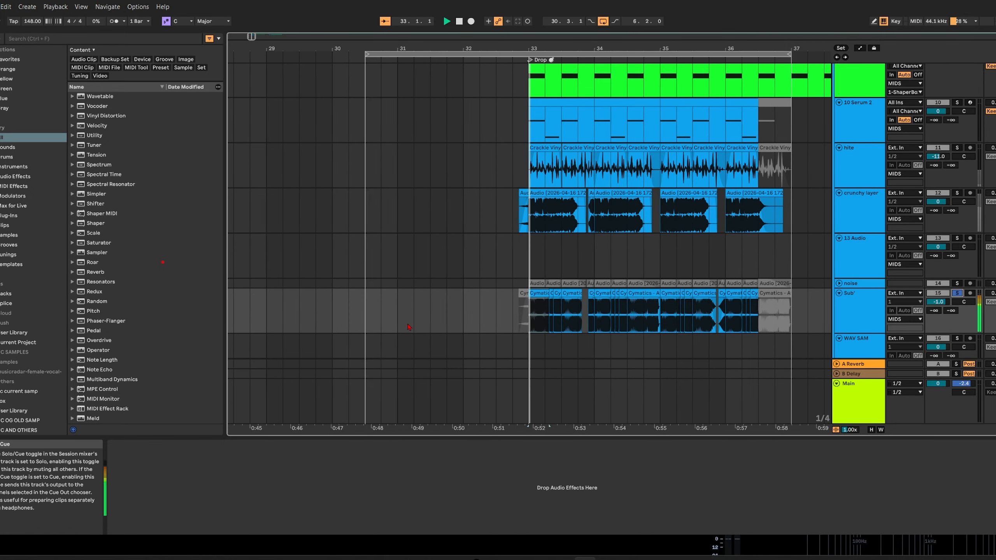
scroll(567, 310, "up", 5)
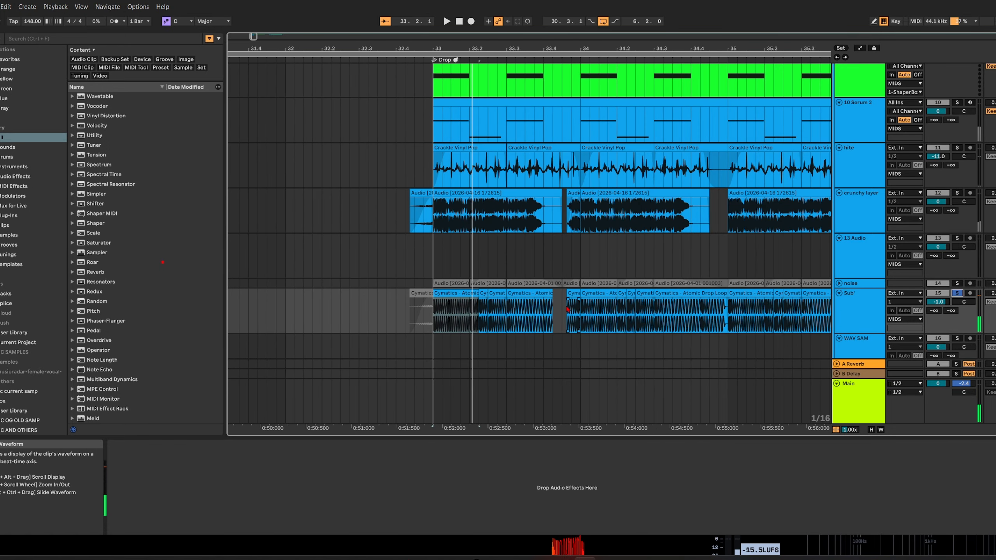
key("space")
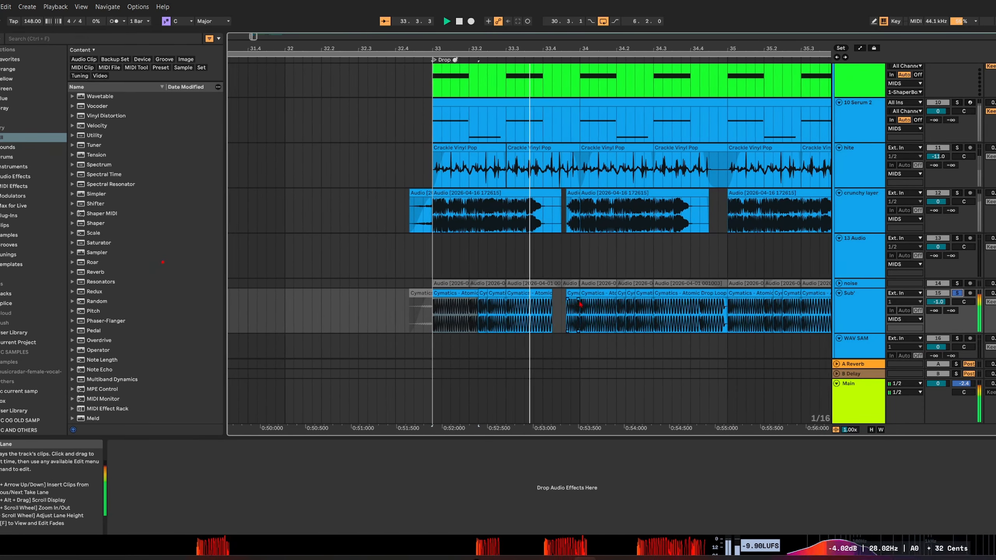
scroll(587, 305, "down", 1)
scroll(594, 303, "down", 10)
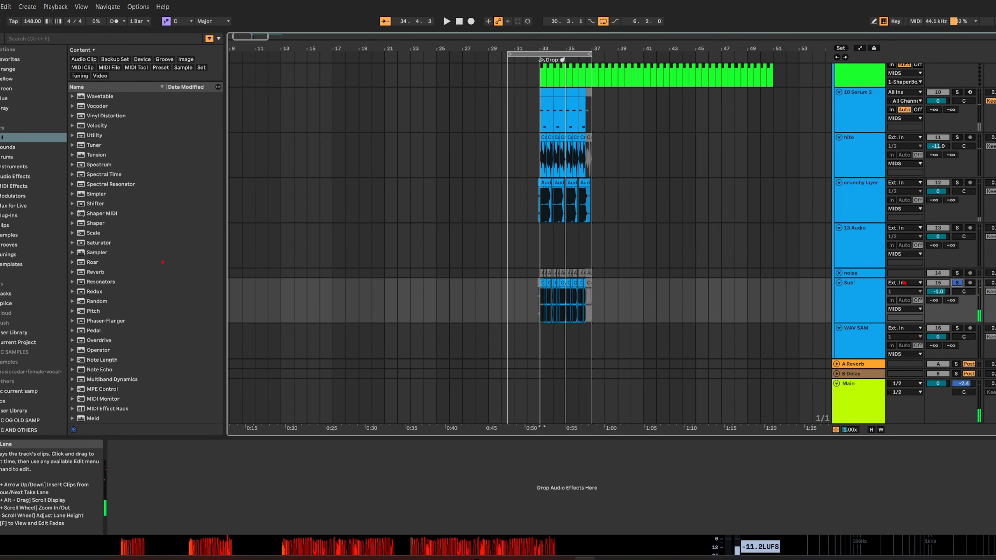
left_click(861, 296)
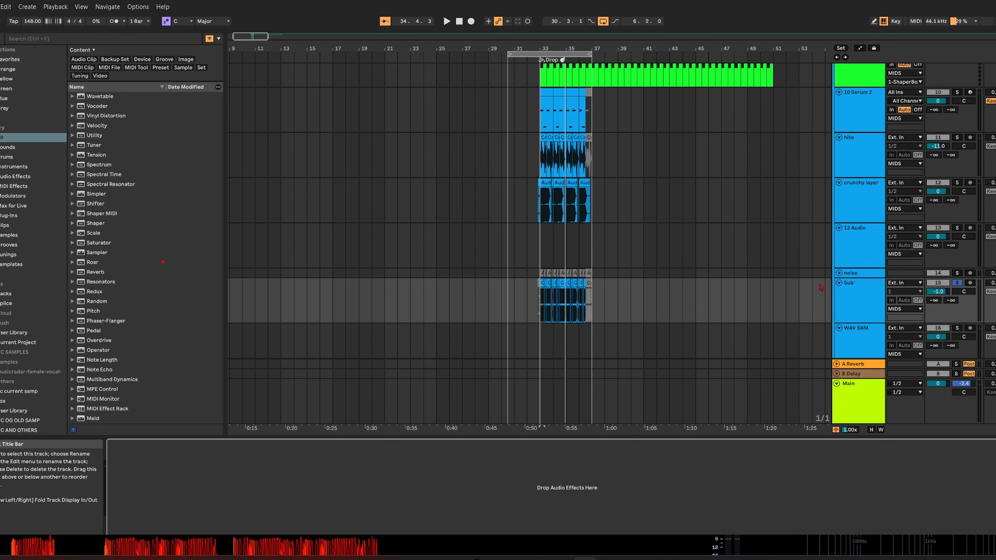
Show the MIDS group's effects chain and expand the Audio Effect Rack after Trash
scroll(725, 278, "up", 3)
left_click(548, 185)
scroll(722, 226, "up", 2)
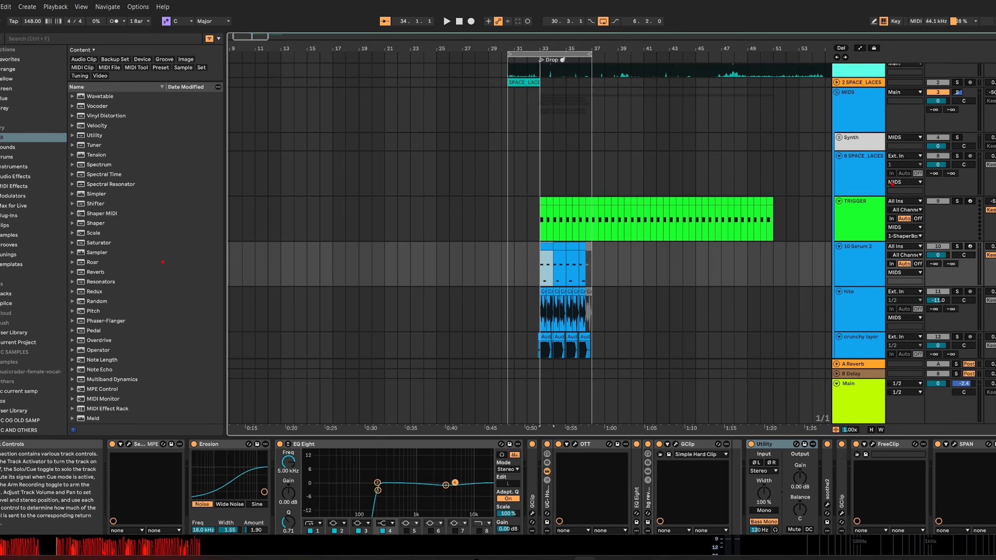
left_click(854, 126)
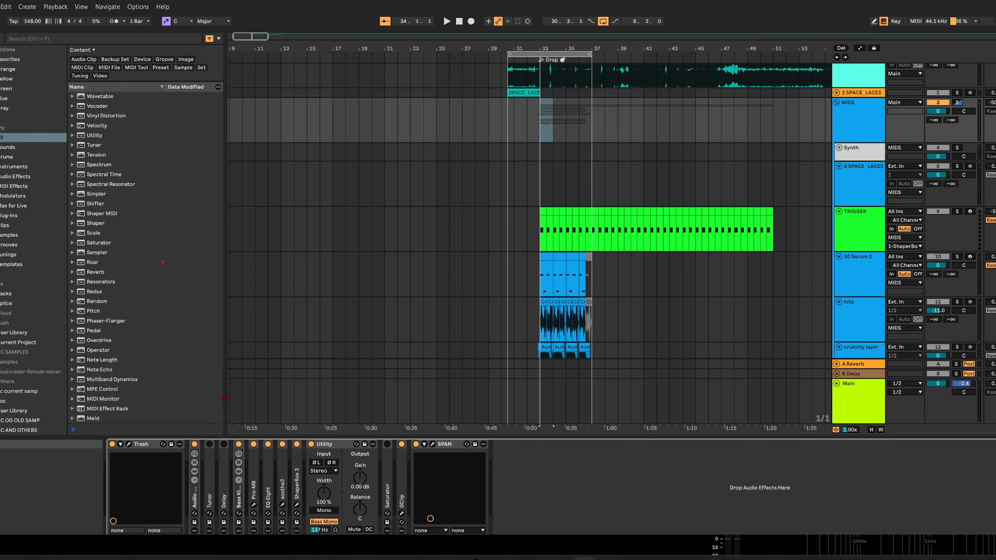
left_click(194, 470)
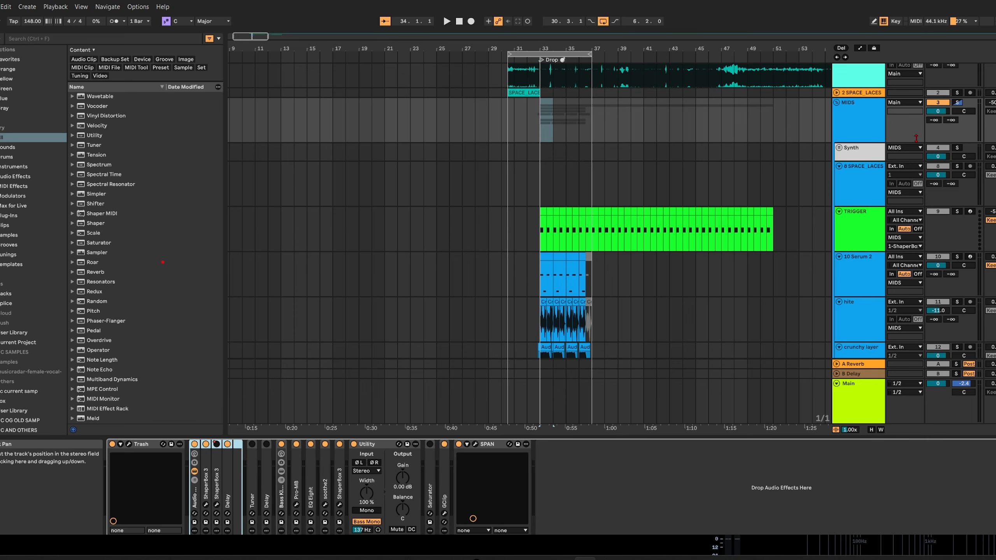
Bypass the Audio Effect Rack, solo the MIDS group and play the drop from bar 34
left_click(194, 445)
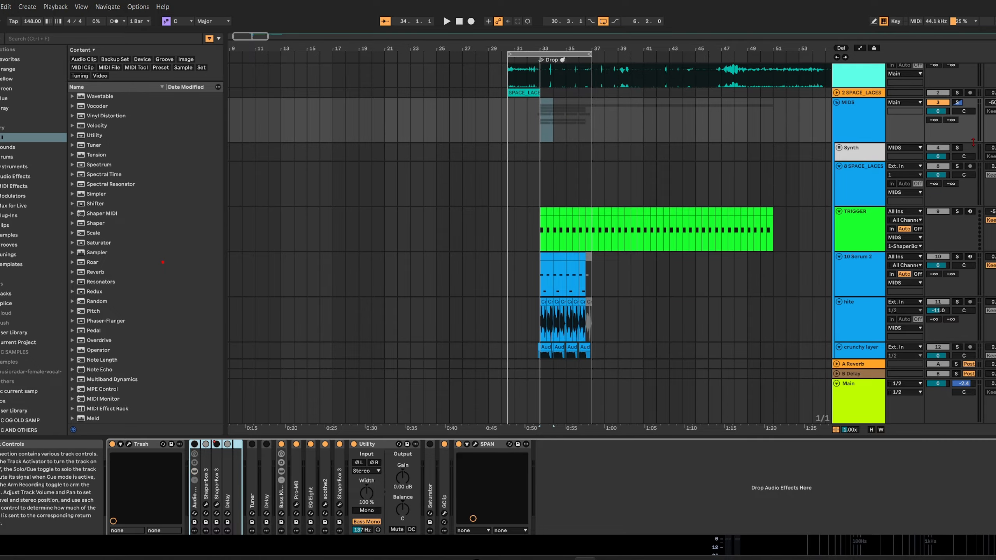
left_click(957, 103)
left_click(957, 103)
key("space")
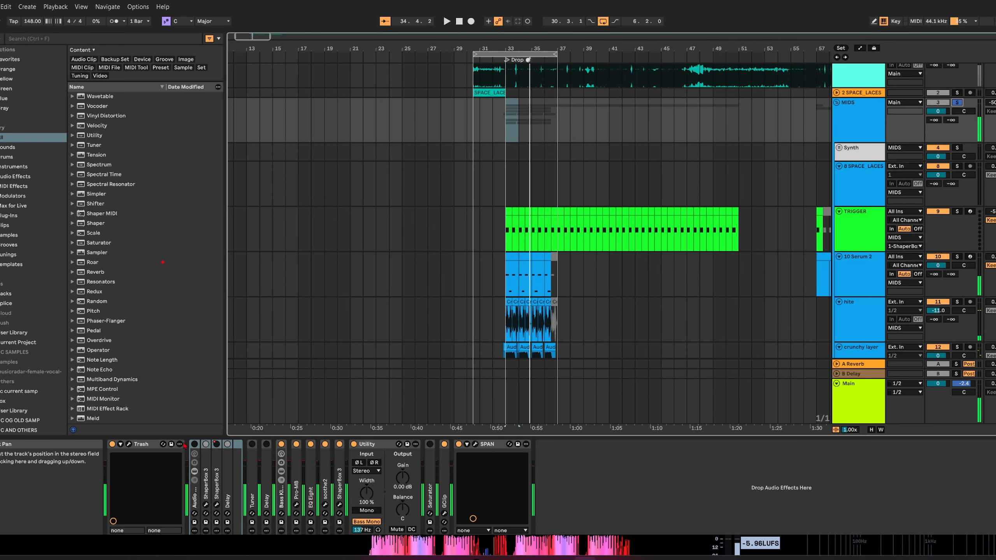
Open the first ShaperBox 3 in the MIDS rack and examine its Time curve
left_click(205, 505)
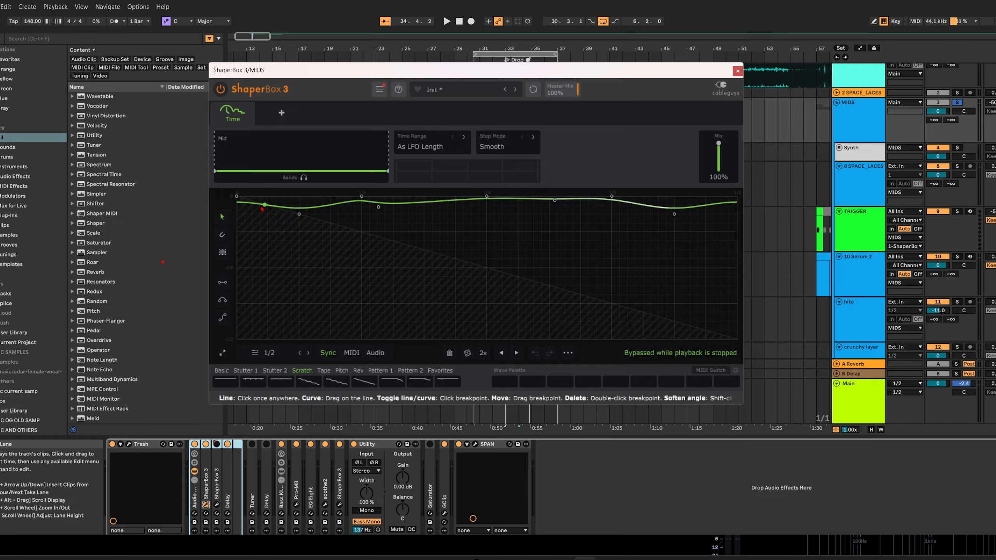
left_click_drag(262, 208, 251, 207)
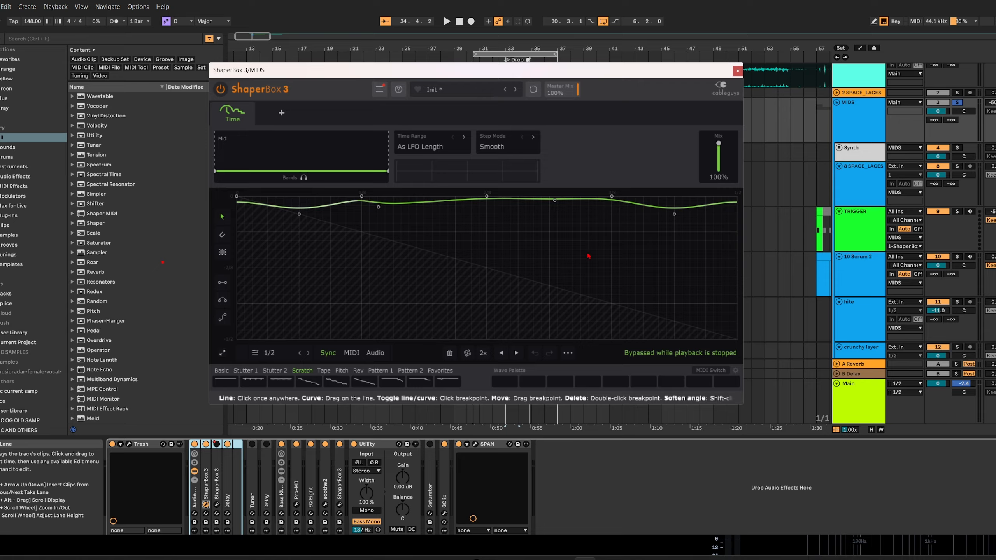
Play the drop while bypassing and re-enabling the MIDS Audio Effect Rack to compare, and close its ShaperBox 3 window
key("space")
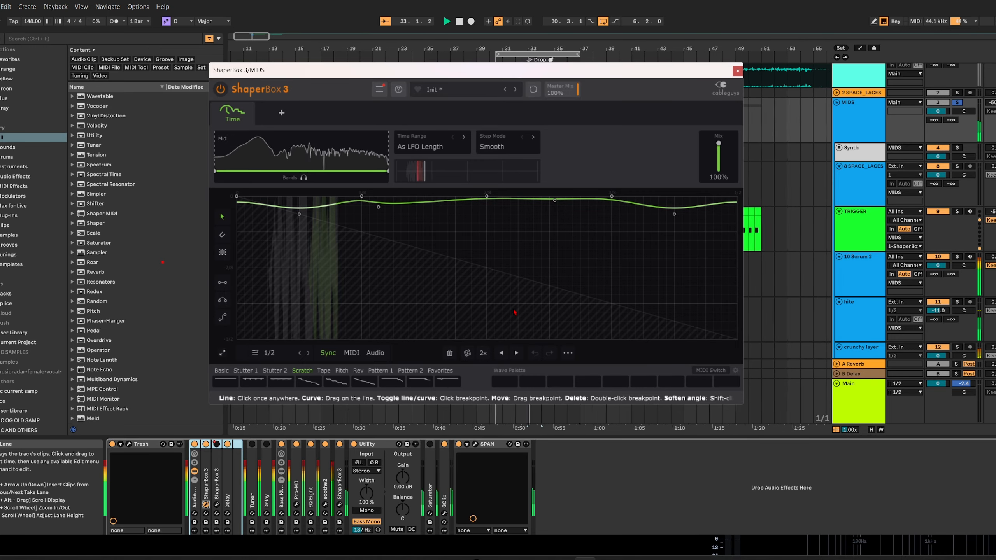
left_click(195, 444)
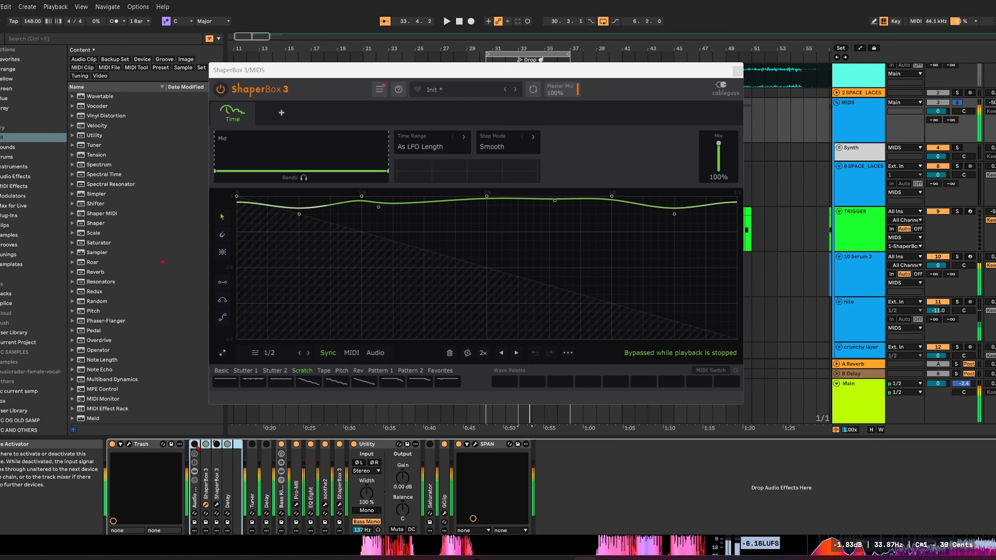
left_click(195, 445)
key("space")
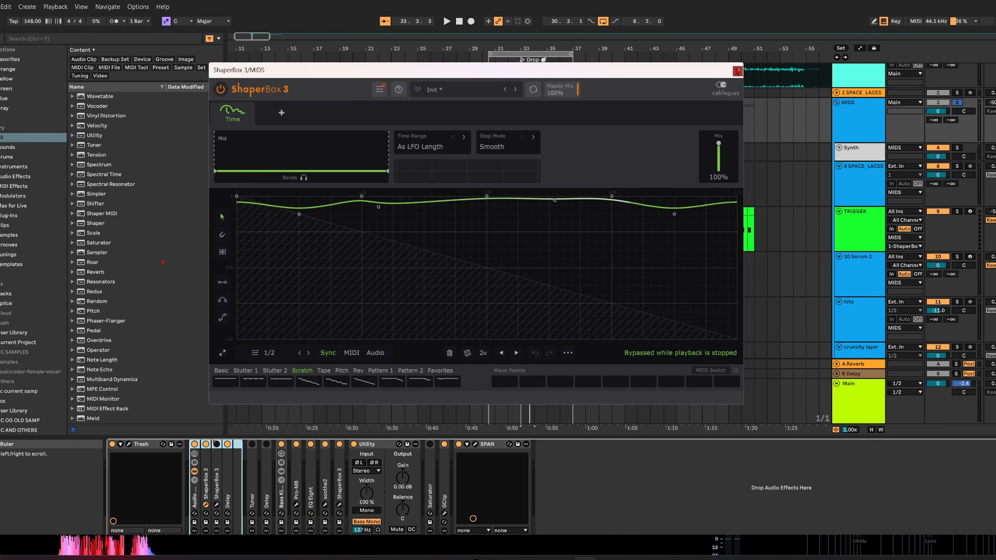
left_click(737, 72)
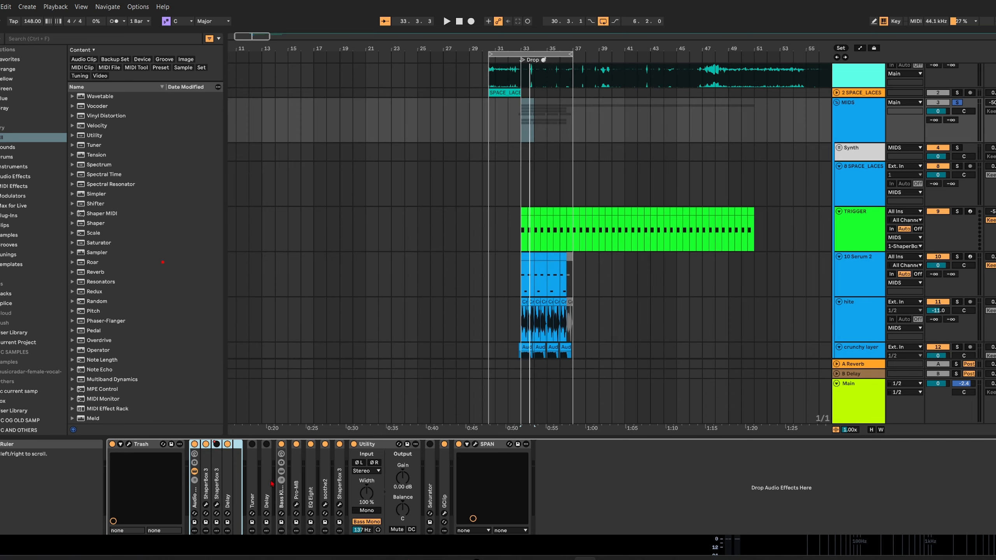
Open the MIDS rack's second ShaperBox 3, and solo the SPACE LACES reference track to play it from the drop
left_click(216, 505)
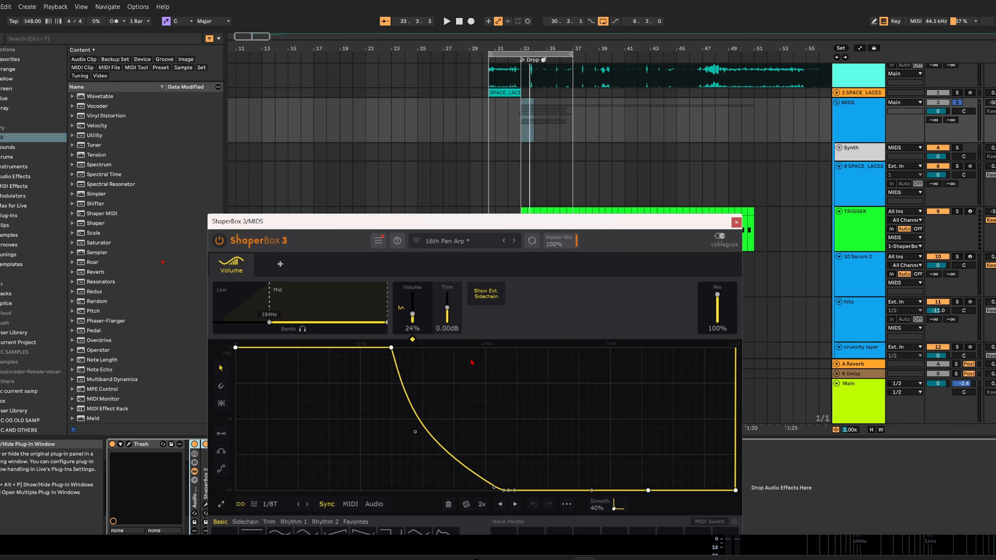
left_click(430, 211)
scroll(537, 90, "up", 2)
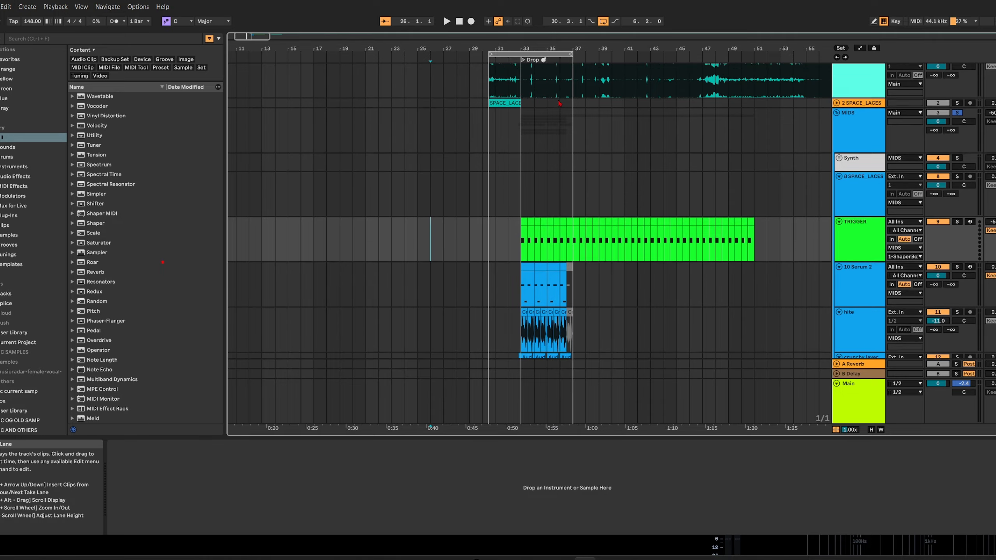
scroll(527, 90, "up", 10)
left_click(446, 90)
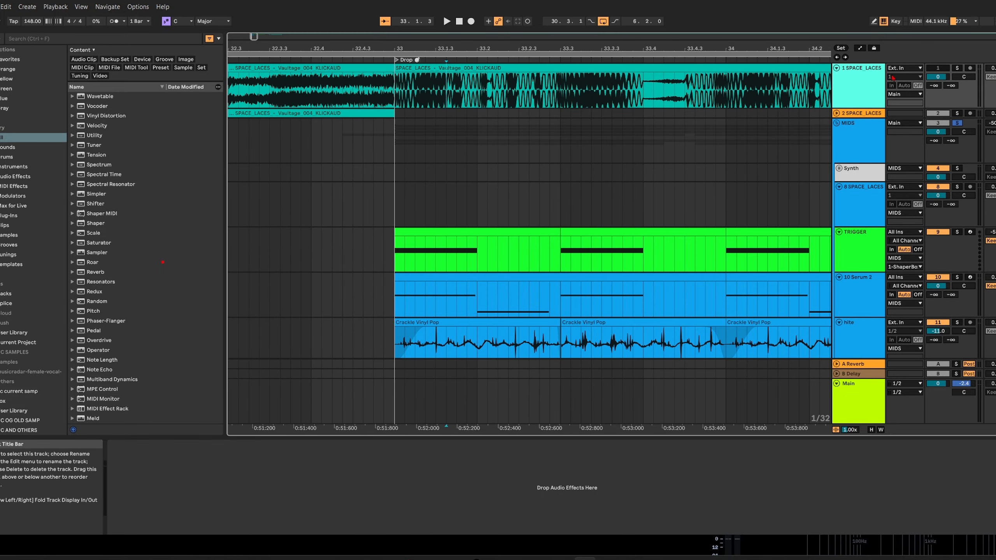
left_click(956, 68)
key("space")
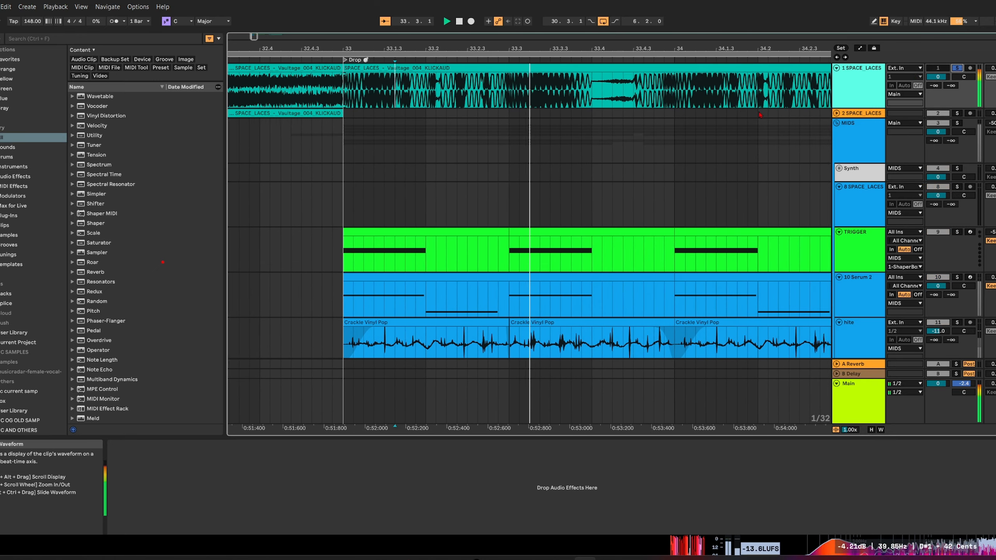
key("space")
Return to the MIDS group, examine the second ShaperBox 3's Volume curve and solo the group again
left_click(860, 161)
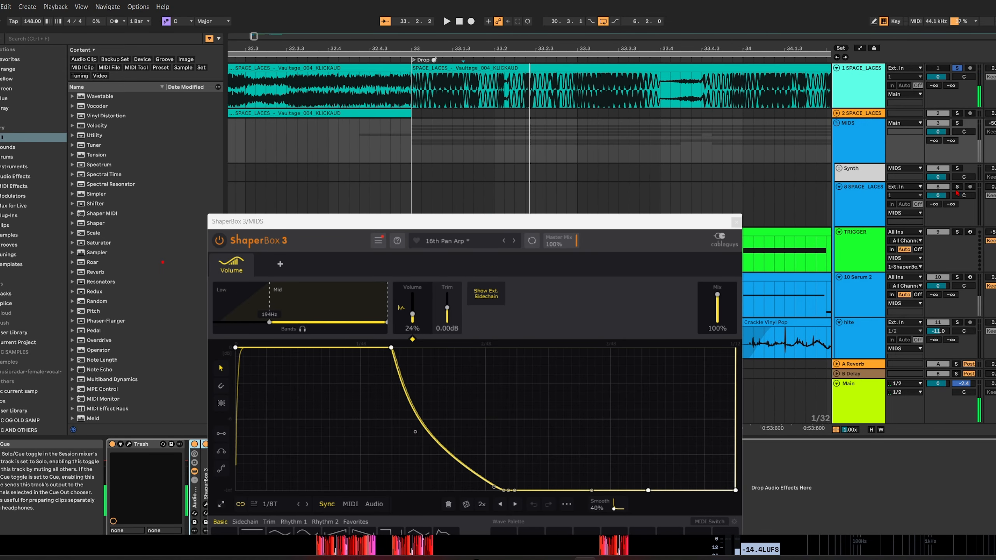
left_click(504, 214)
left_click(385, 124)
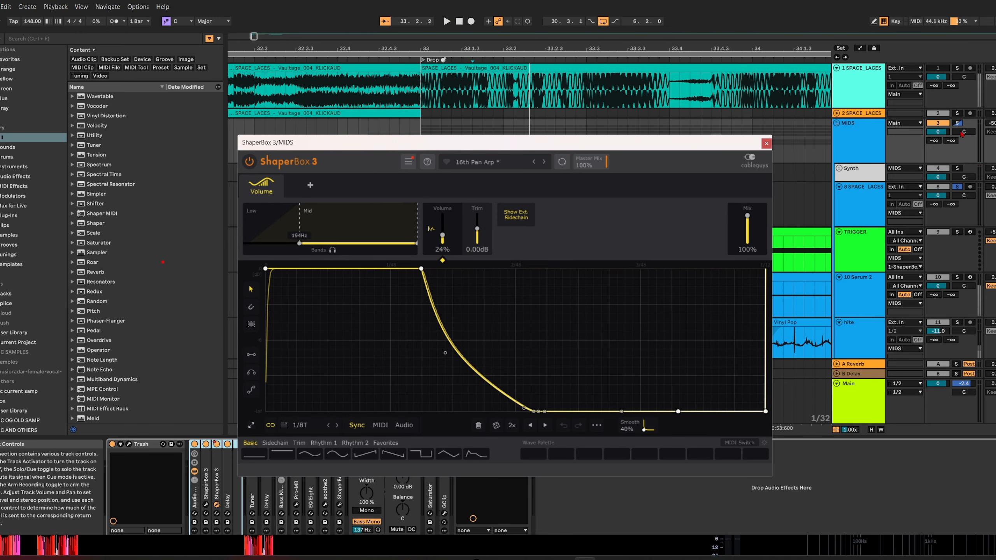
left_click(958, 123)
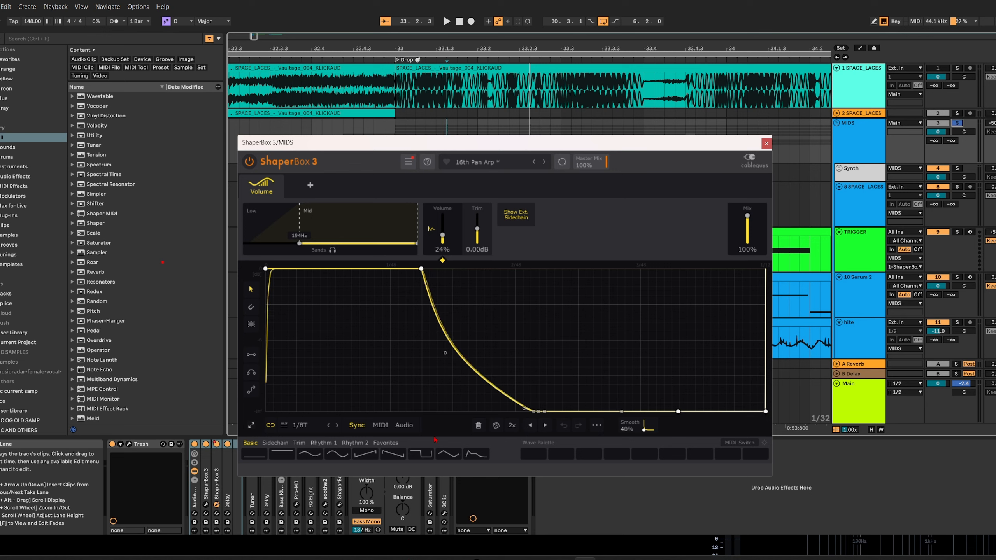
left_click(766, 143)
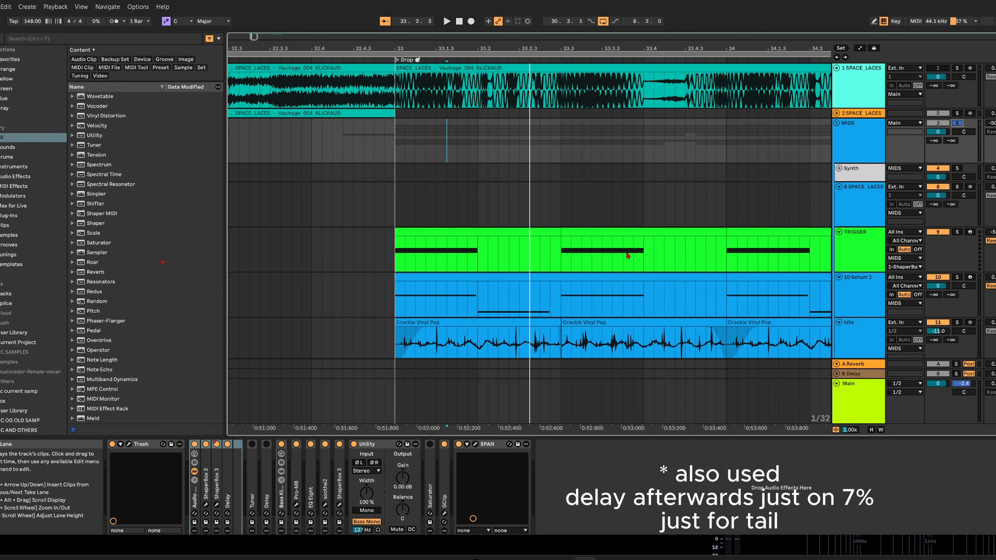
Show the automation lanes and check the MIDS group's envelopes for the second ShaperBox 3 and the Audio Effect Rack's Device On
left_click(860, 48)
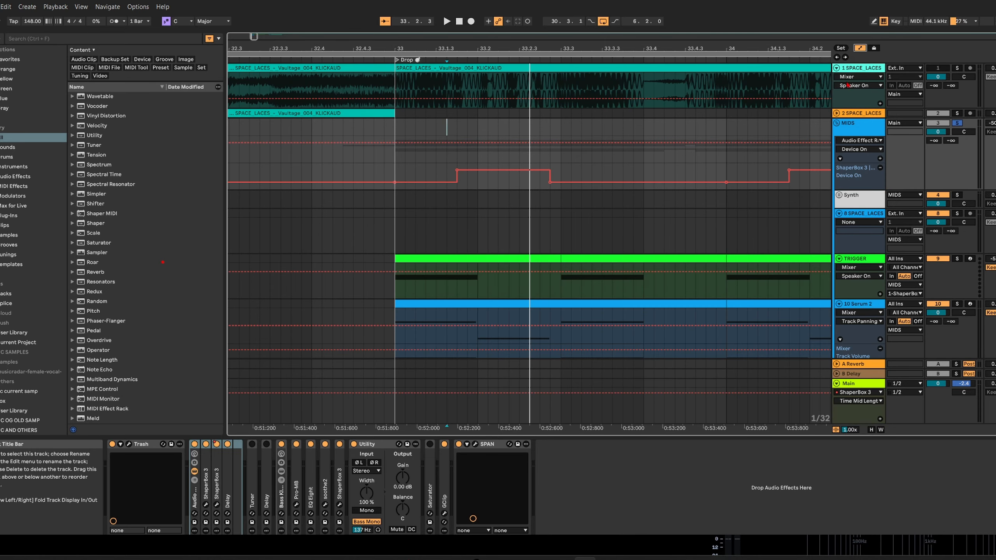
left_click(858, 140)
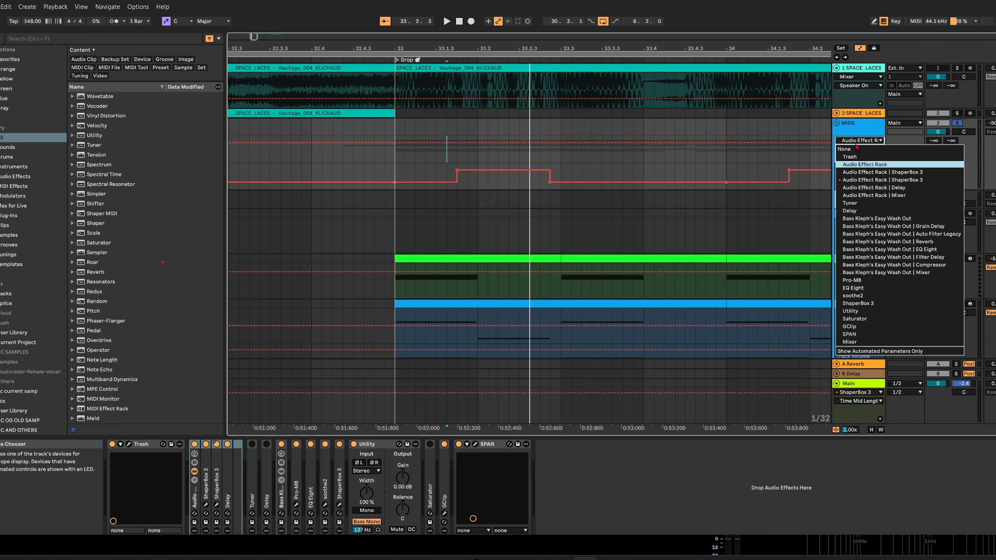
left_click(863, 179)
left_click(858, 150)
left_click(857, 158)
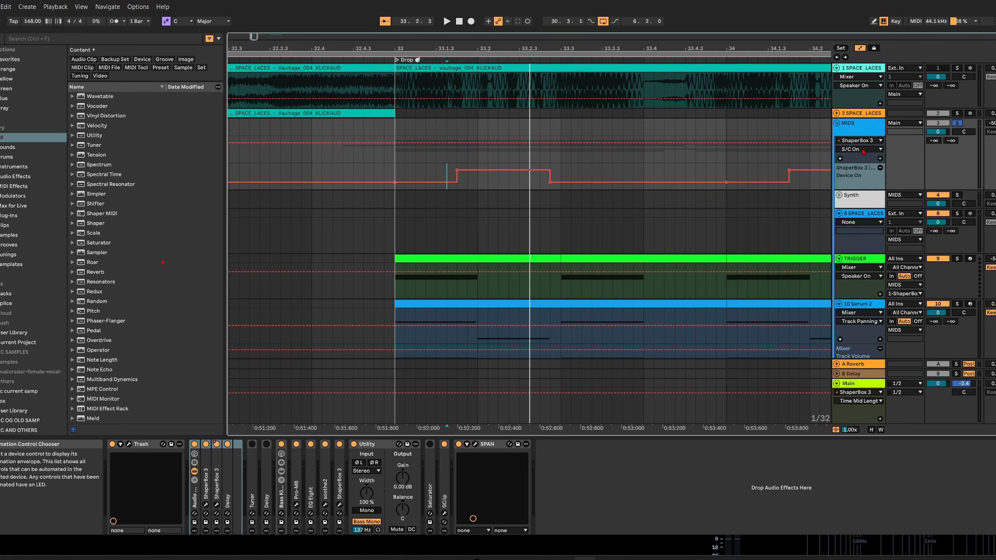
left_click(858, 149)
left_click(861, 141)
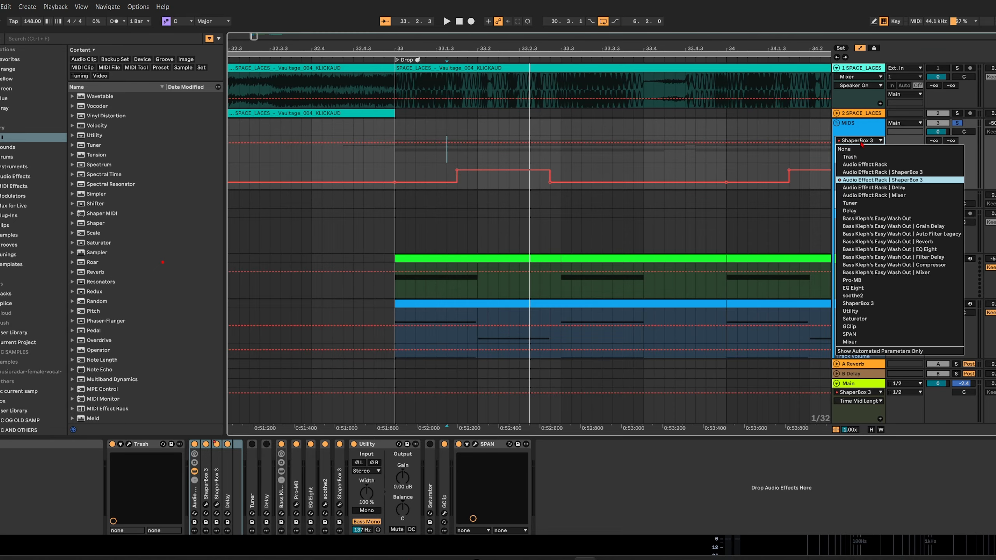
left_click(869, 165)
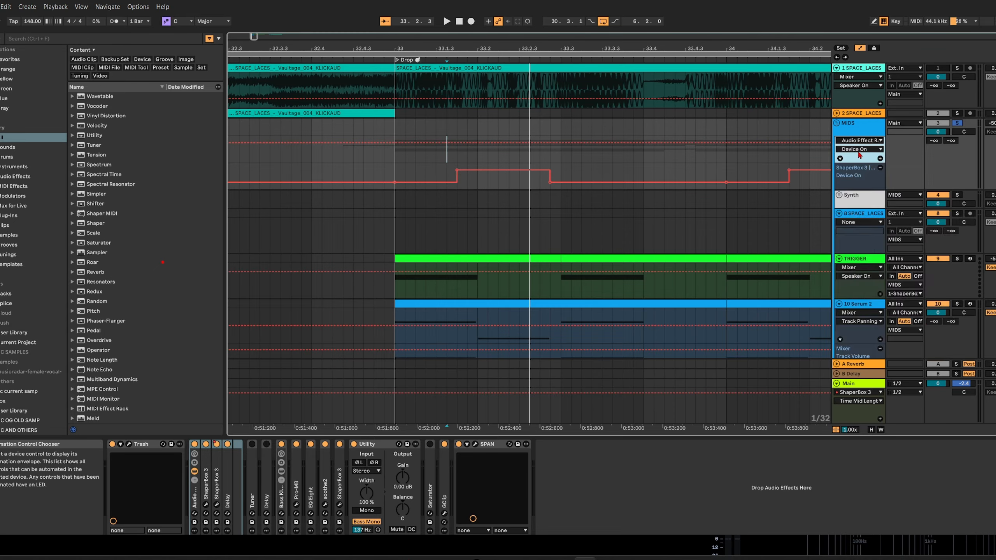
Play the MIDS group from bar 33 and examine the ShaperBox 3 Device On automation across the drop's bars
left_click(391, 170)
key("space")
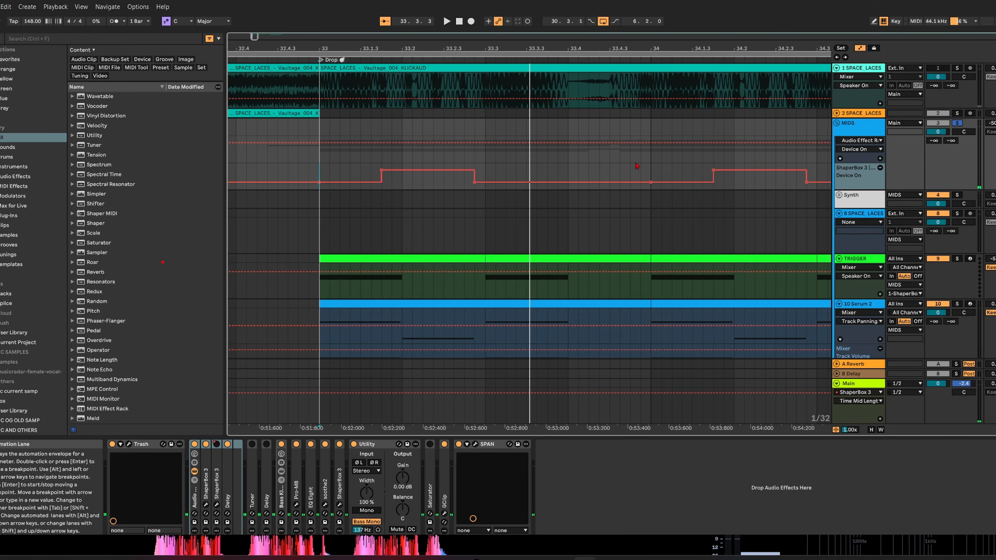
scroll(754, 161, "down", 4)
scroll(755, 161, "down", 3)
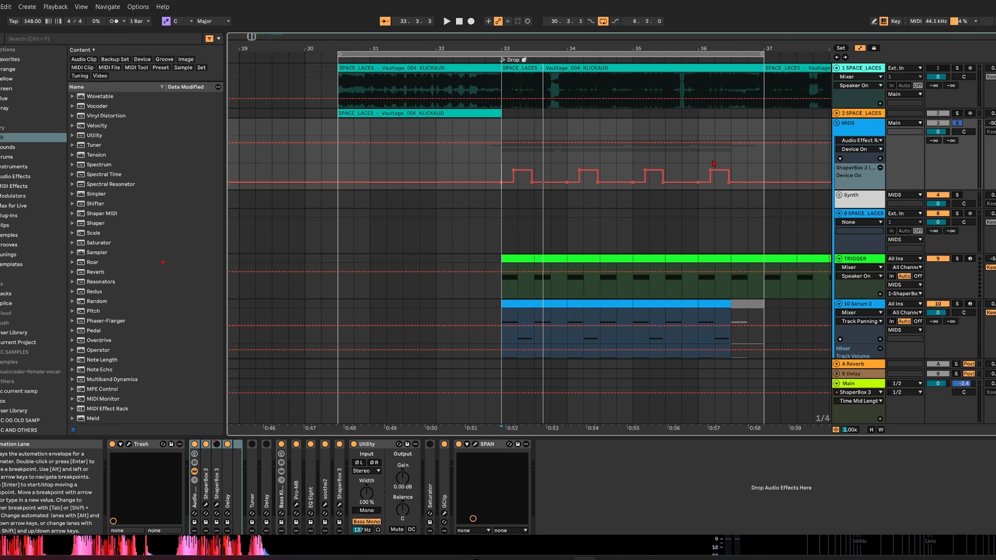
key("space")
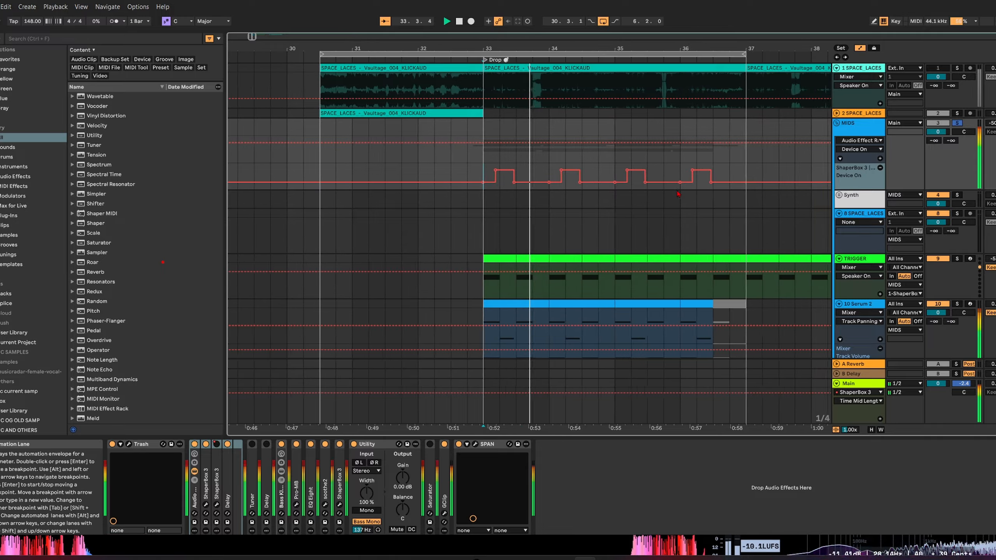
key("space")
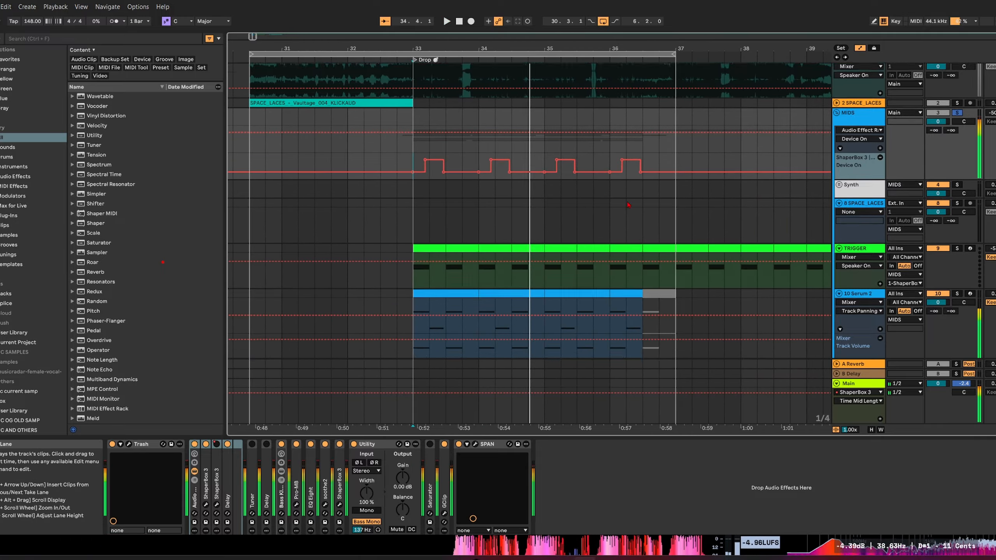
scroll(584, 227, "down", 4)
scroll(585, 227, "up", 3)
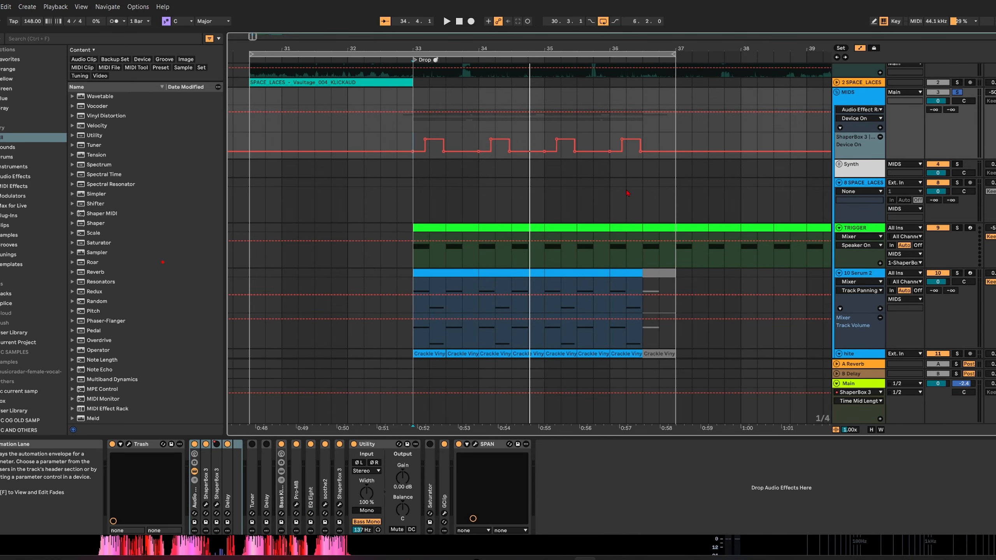
Inspect the MIDS group's Pro-MB bands and its EQ Eight curve, including the 199 Hz band
left_click(296, 505)
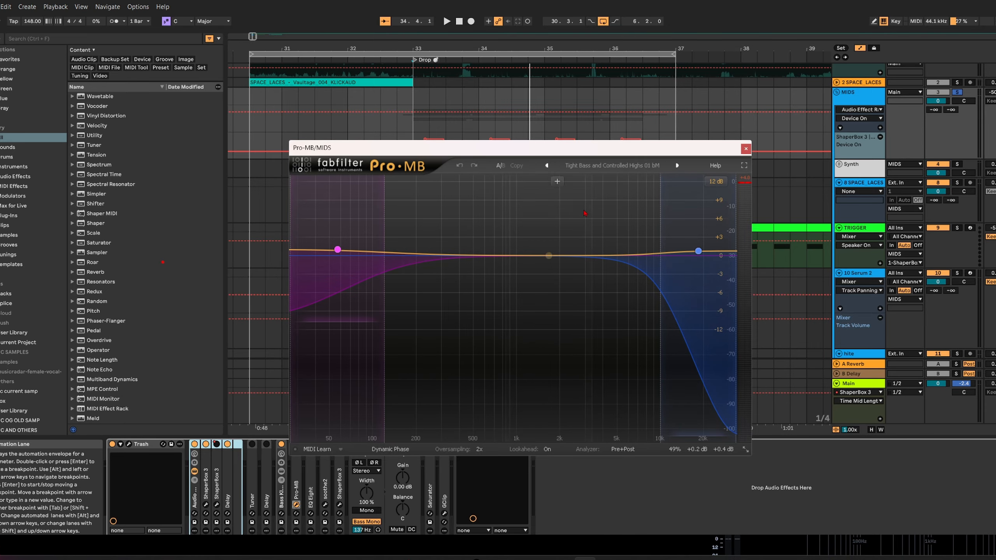
left_click(745, 149)
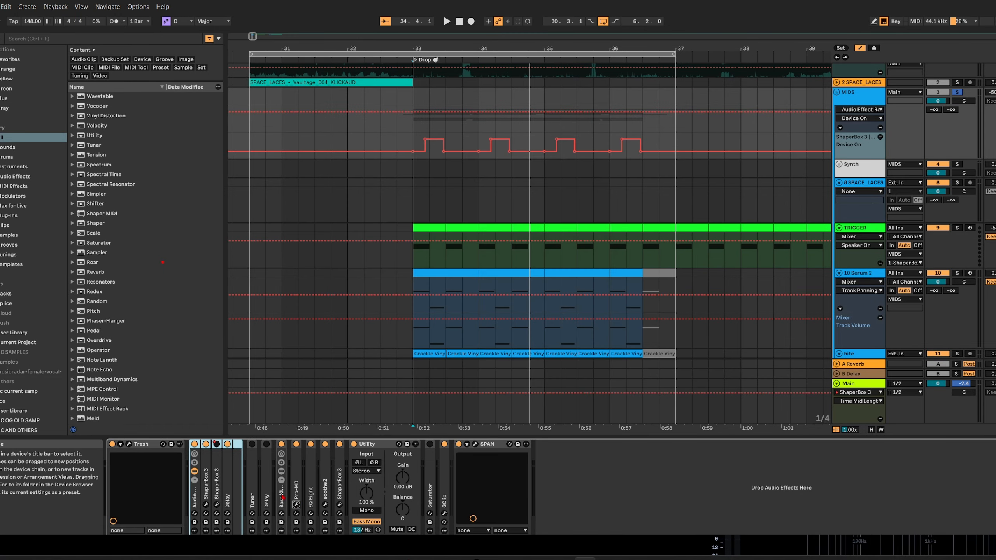
double_click(311, 505)
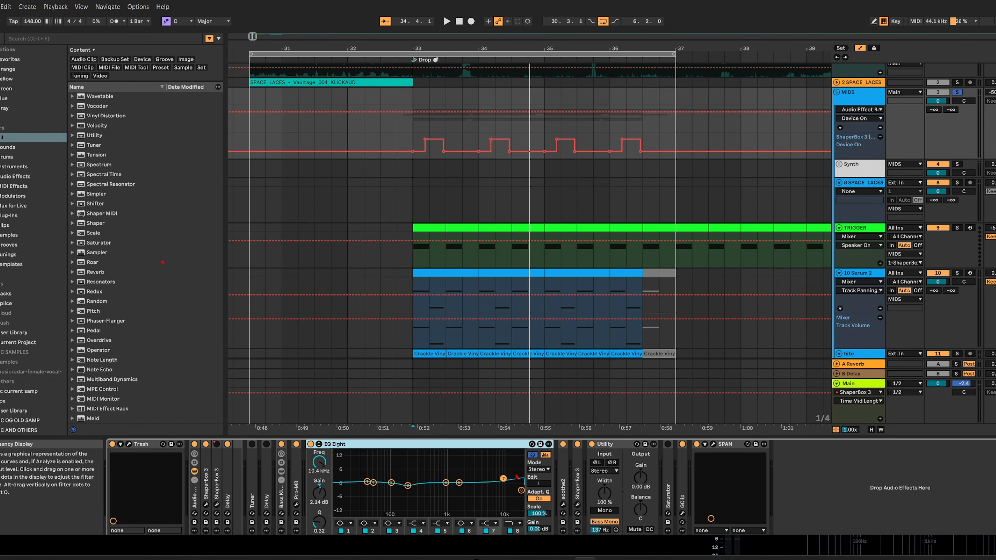
left_click(408, 463)
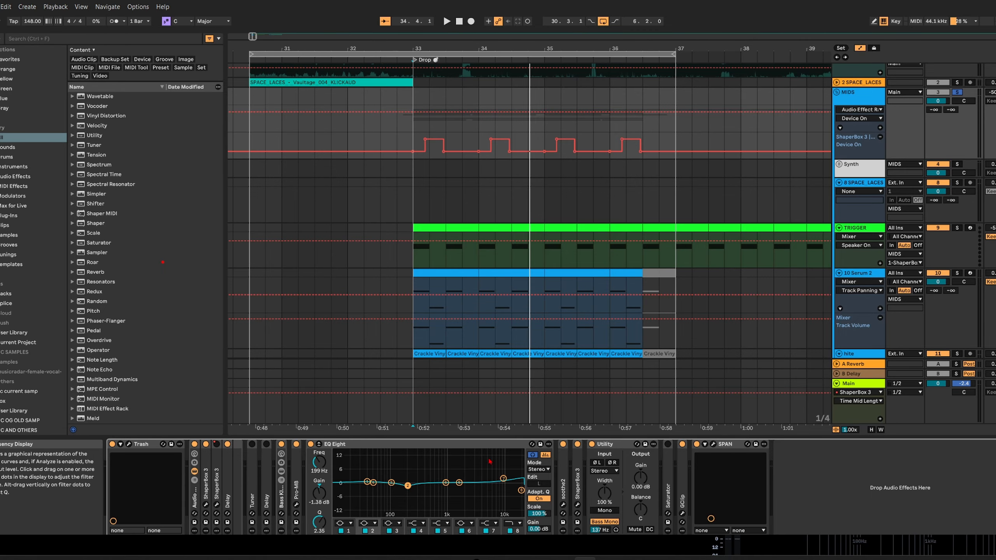
double_click(432, 446)
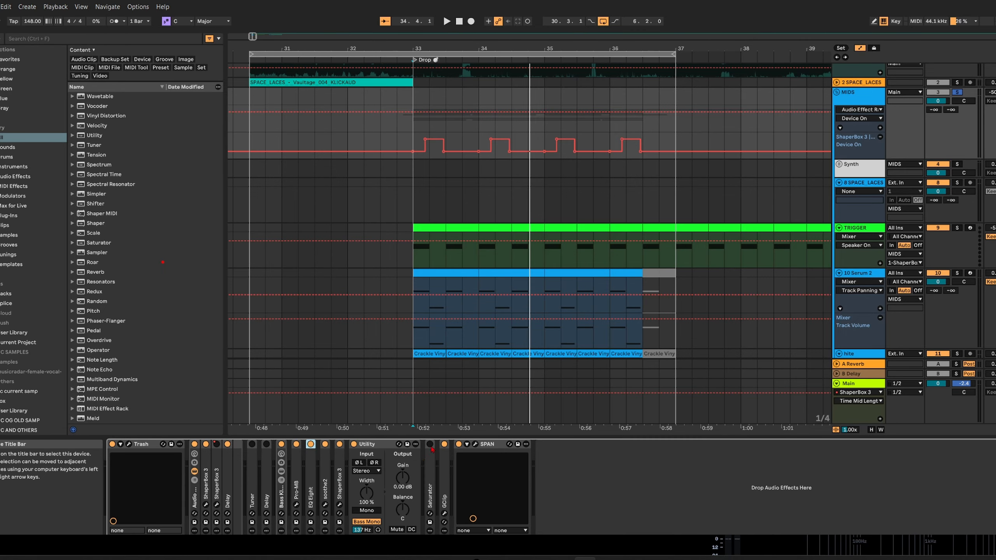
Check soothe2 and the Ducking MIDI volume curve of the ShaperBox 3 before Utility in the MIDS chain
left_click(325, 505)
left_click(325, 505)
left_click(339, 505)
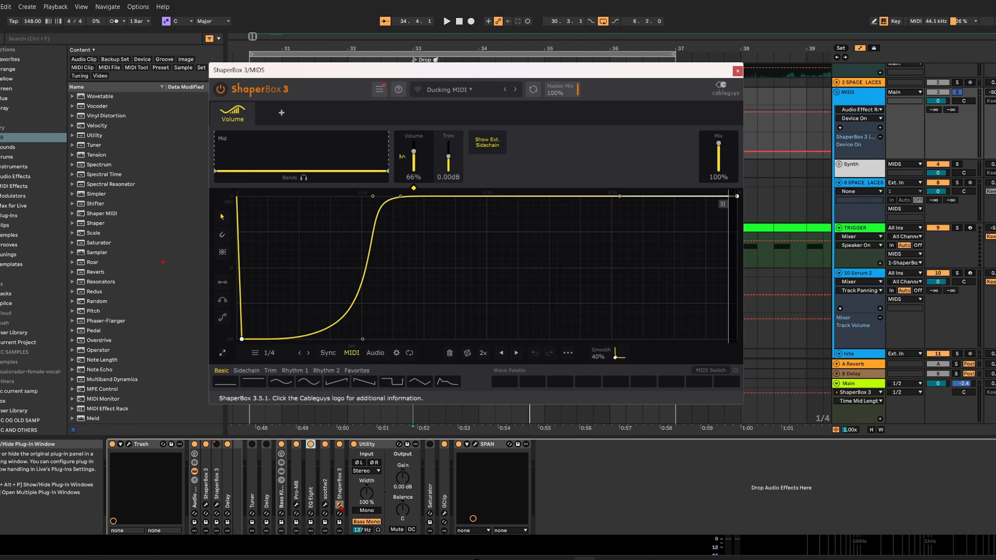
left_click(340, 505)
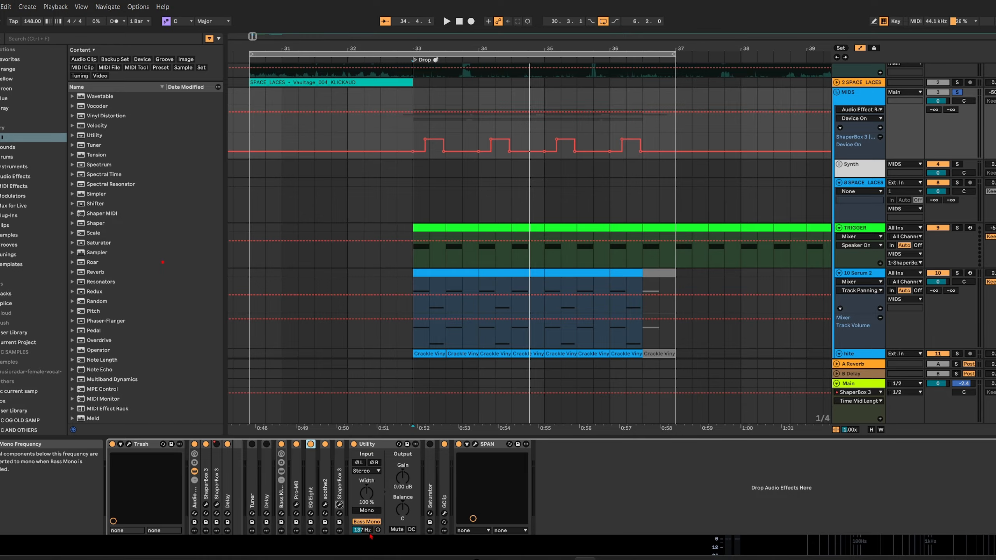
Check the gain, clip and softness settings of GClip on the MIDS group, and view SPAN briefly
left_click(445, 513)
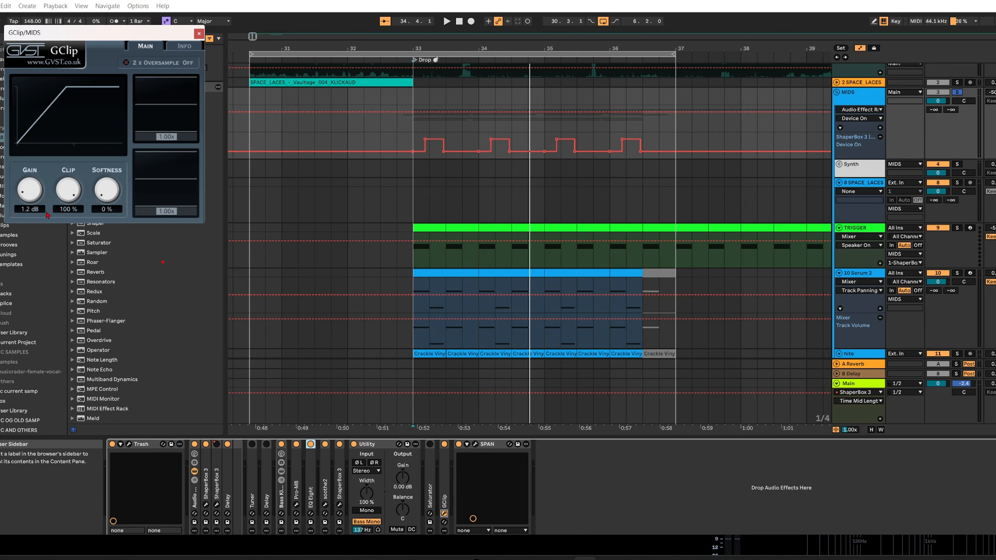
left_click(199, 34)
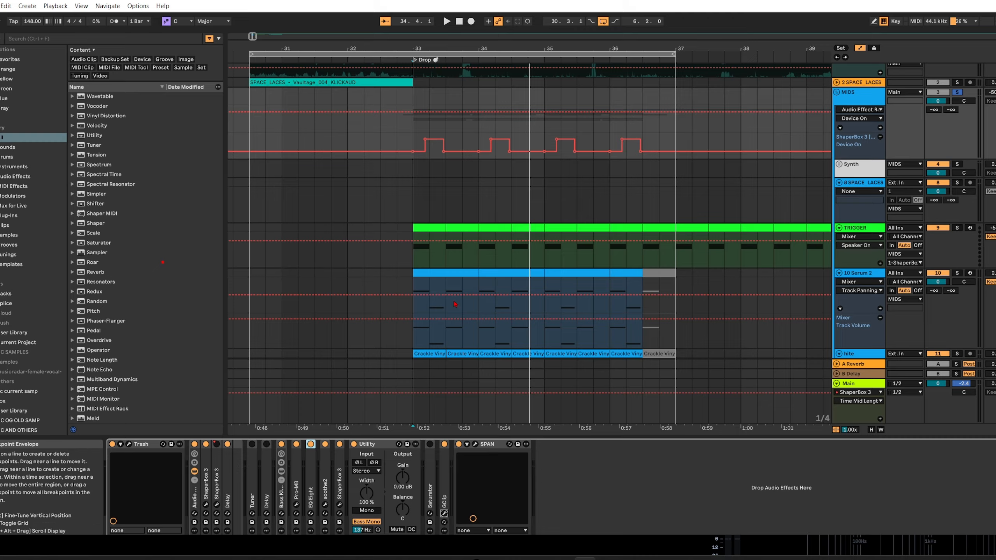
left_click(475, 444)
left_click(662, 40)
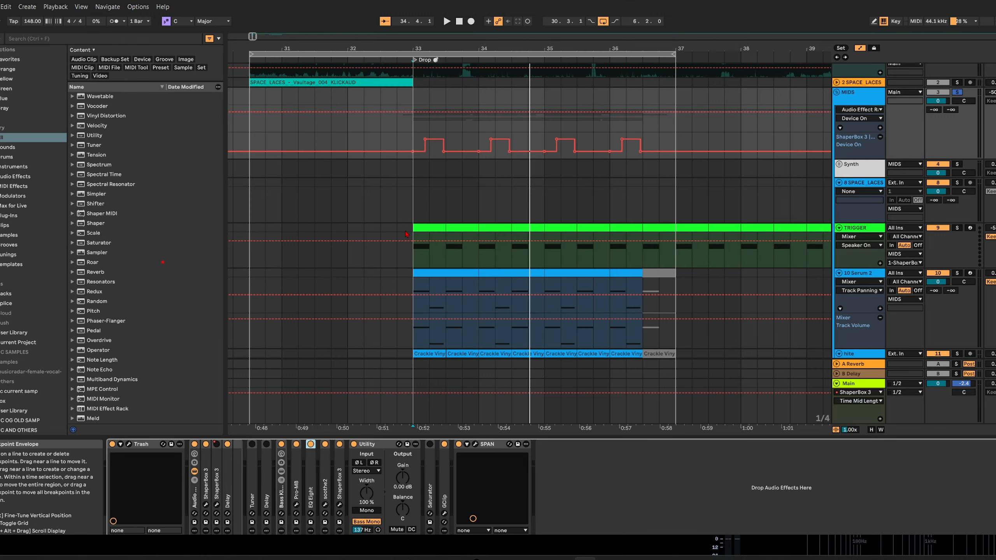
Review the MIDS layer tracks from bar 33 and show the Serum 2 track's effects chain
left_click(416, 218)
scroll(548, 298, "down", 6)
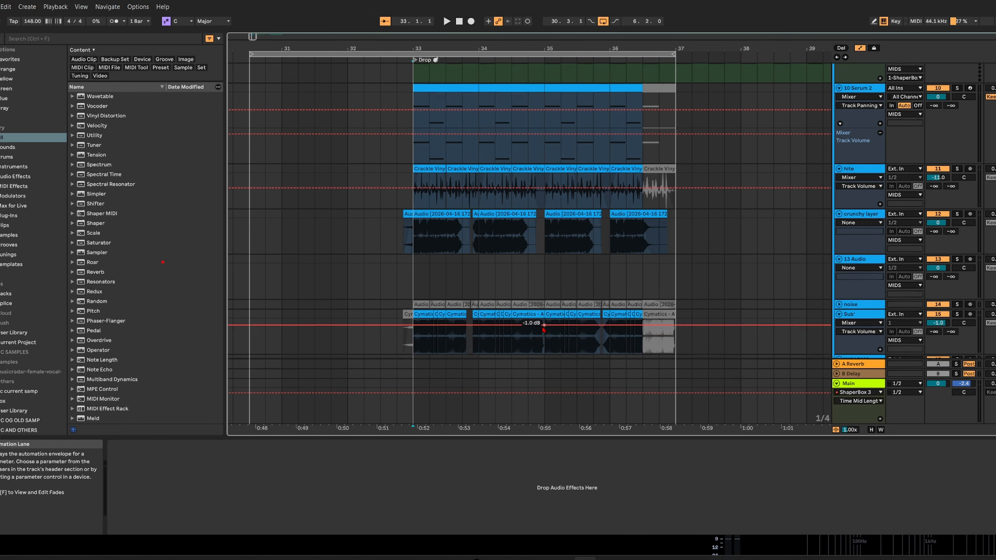
scroll(533, 298, "up", 5)
scroll(532, 298, "down", 5)
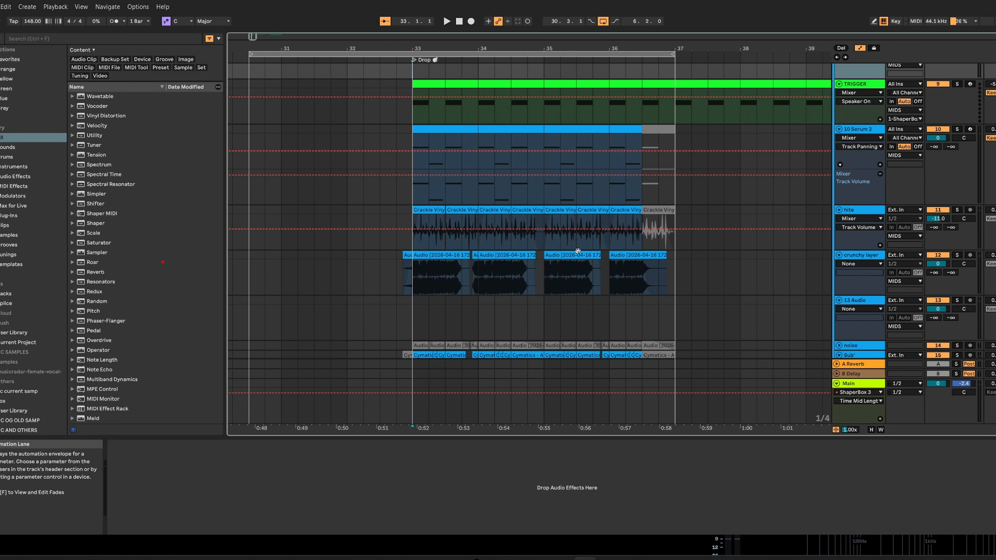
left_click(873, 130)
scroll(36, 403, "down", 1)
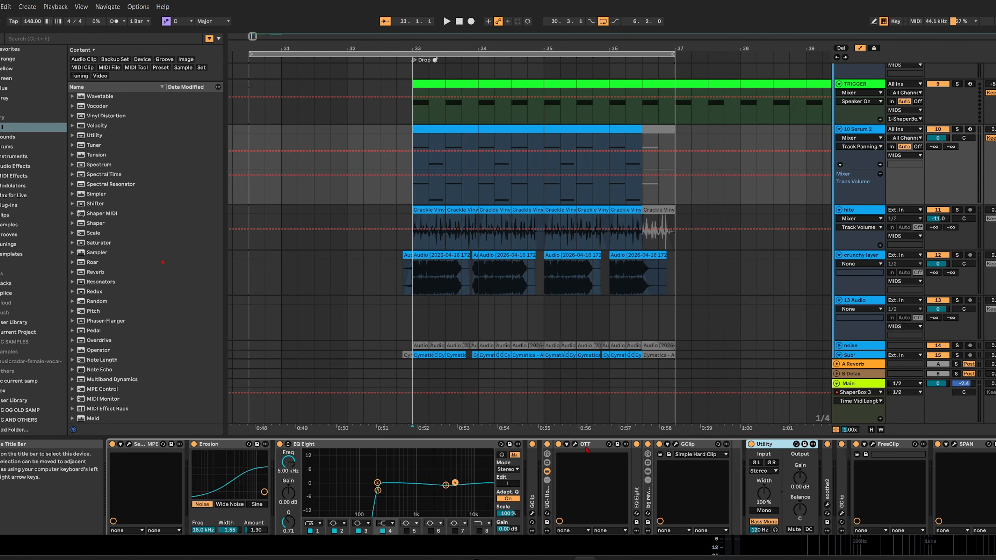
Collapse the UC rack's device chain on the Serum 2 track and examine the crunchy layer's clips around the start of the drop
left_click(547, 471)
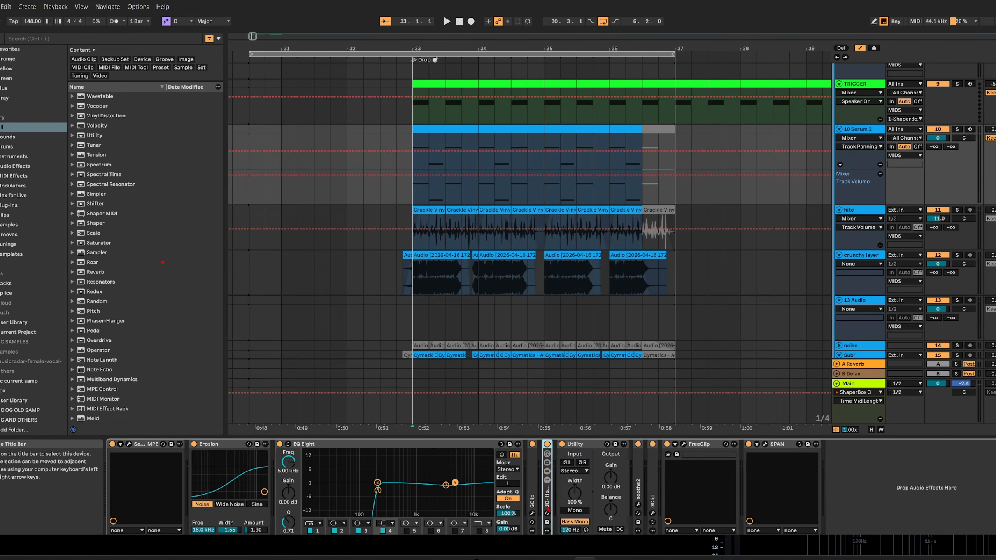
scroll(402, 276, "up", 8)
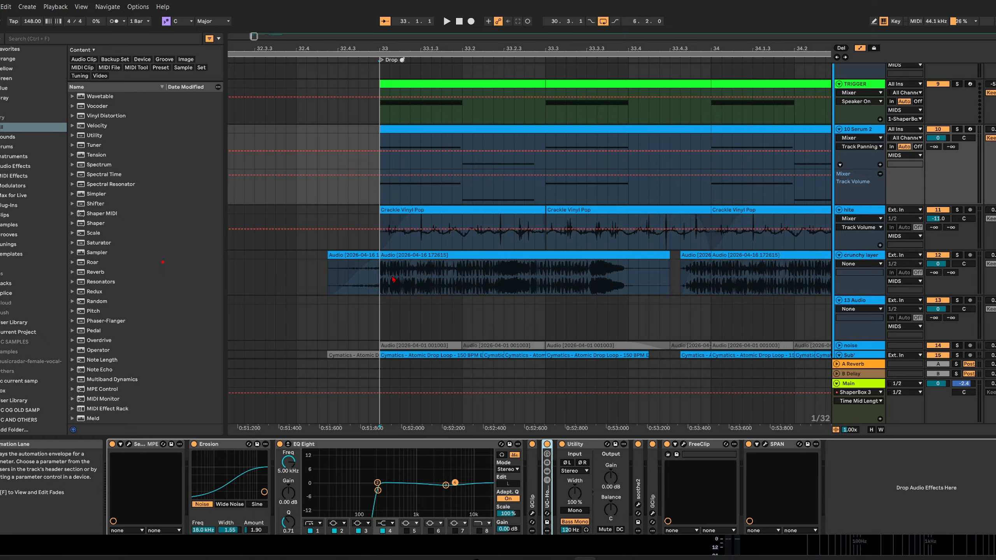
scroll(407, 277, "down", 3)
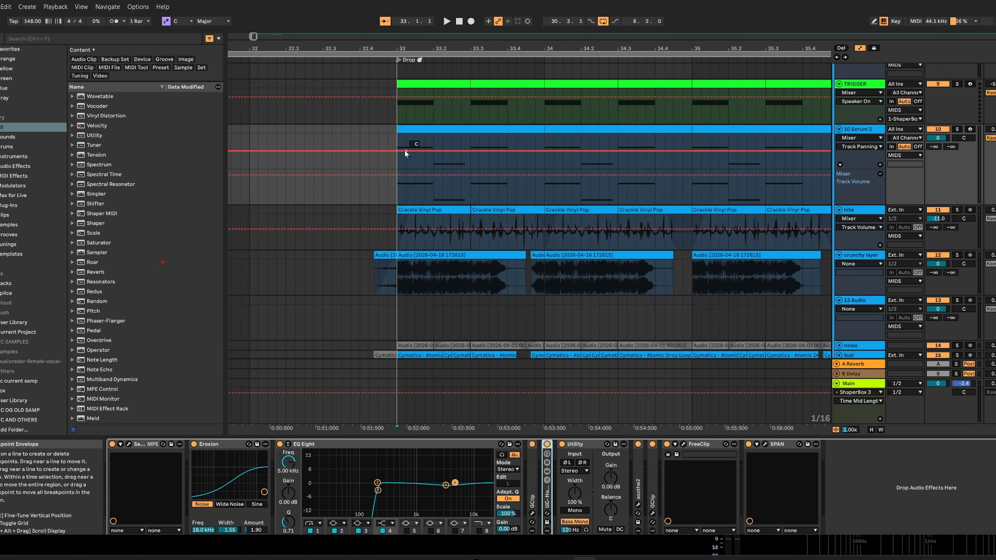
Examine the note pattern of the Serum 2 clip from bar 33 and place the insert marker at 34.2.1
scroll(430, 151, "down", 5)
scroll(430, 151, "up", 5)
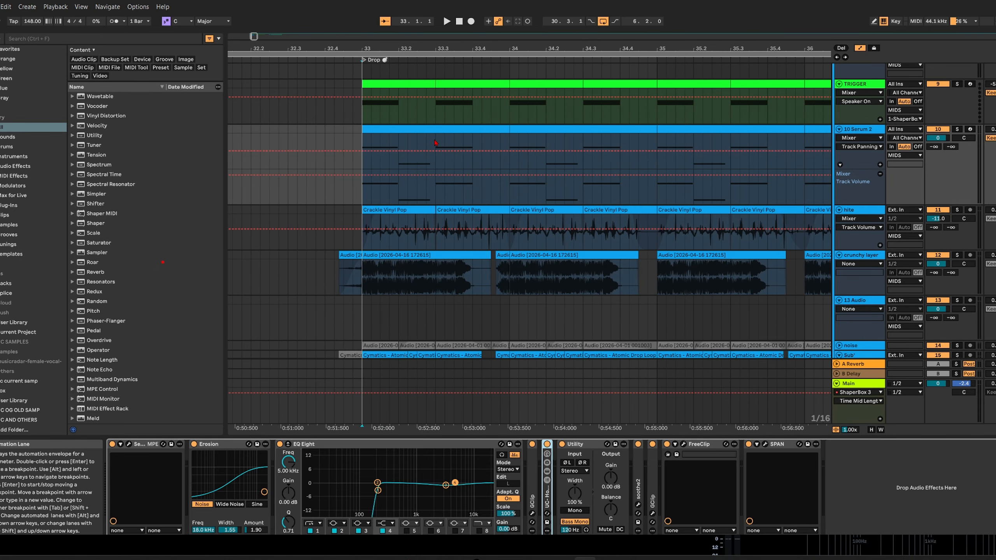
scroll(427, 148, "down", 3)
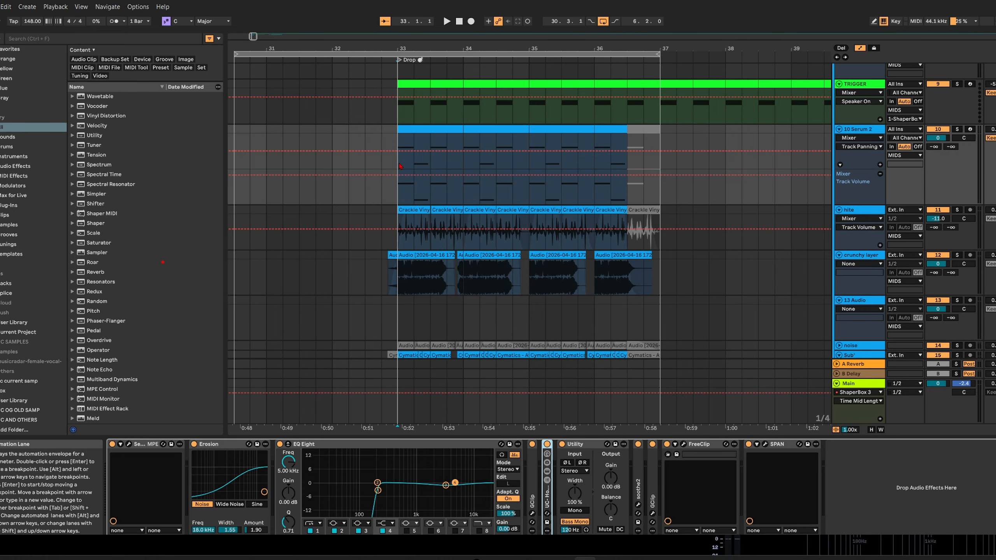
scroll(439, 170, "up", 3)
scroll(451, 173, "down", 3)
left_click_drag(464, 169, 485, 193)
left_click(481, 193)
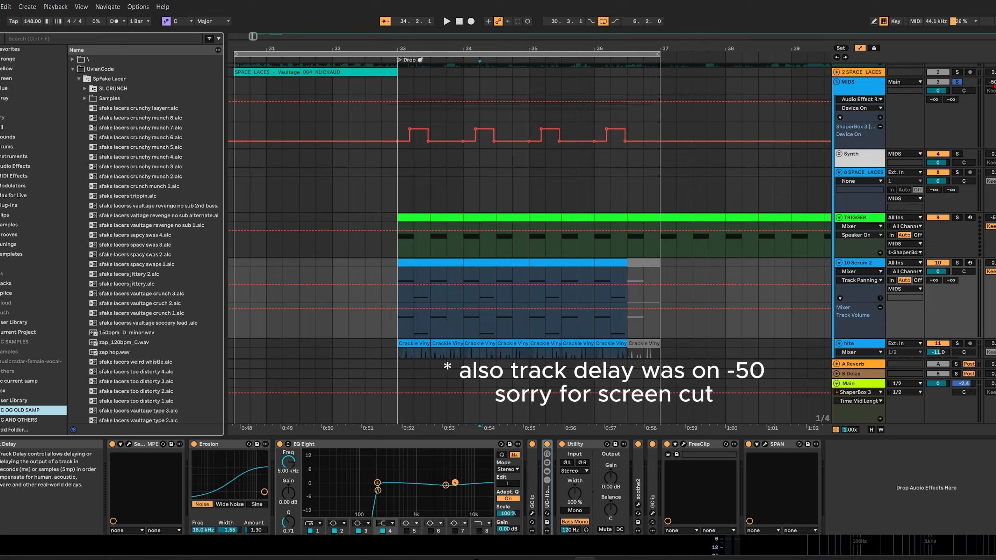
Check the MIDS group's track delay and play the soloed group from bar 33
left_click(991, 82)
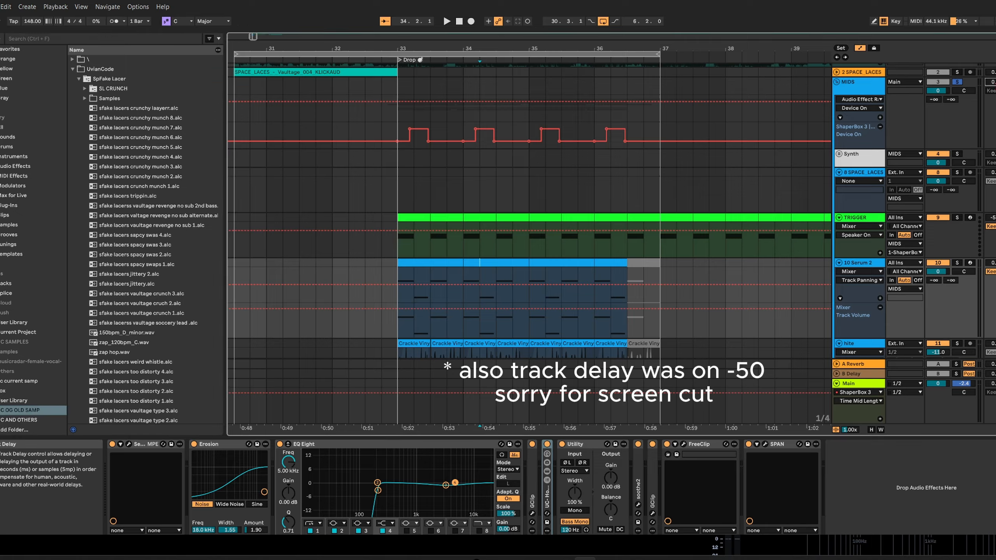
left_click(399, 164)
key("space")
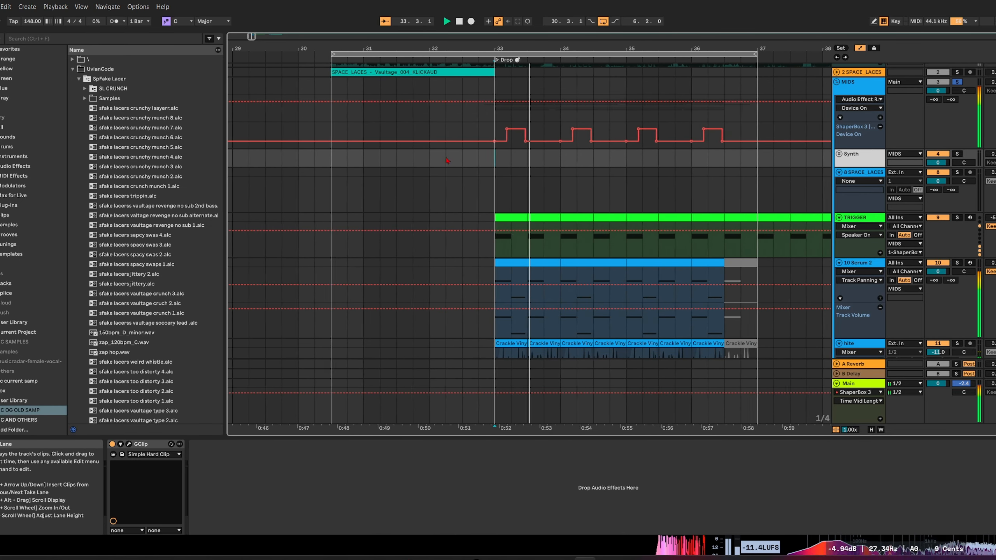
key("space")
Turn off solo on the MIDS group and play the full drop from bar 33
left_click(957, 83)
key("space")
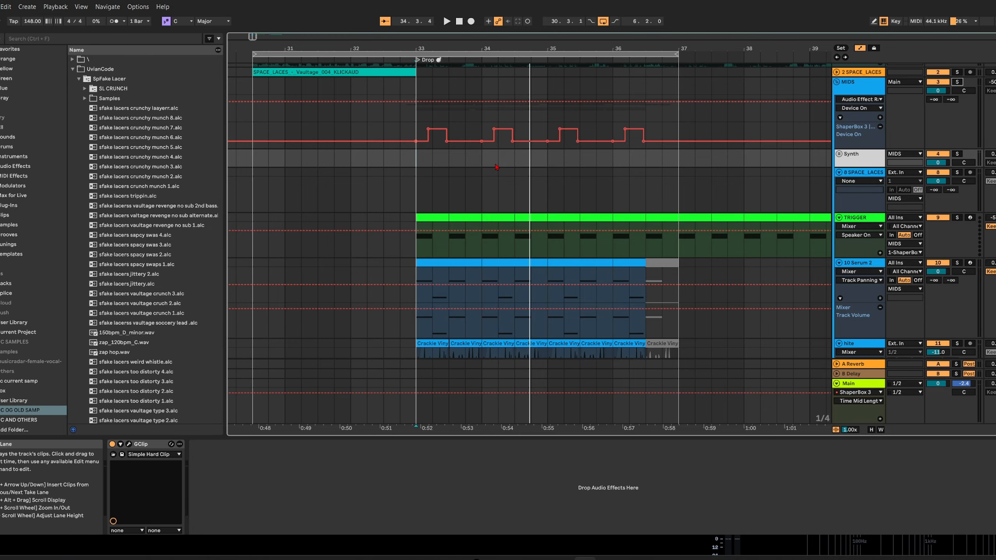
scroll(496, 166, "up", 2)
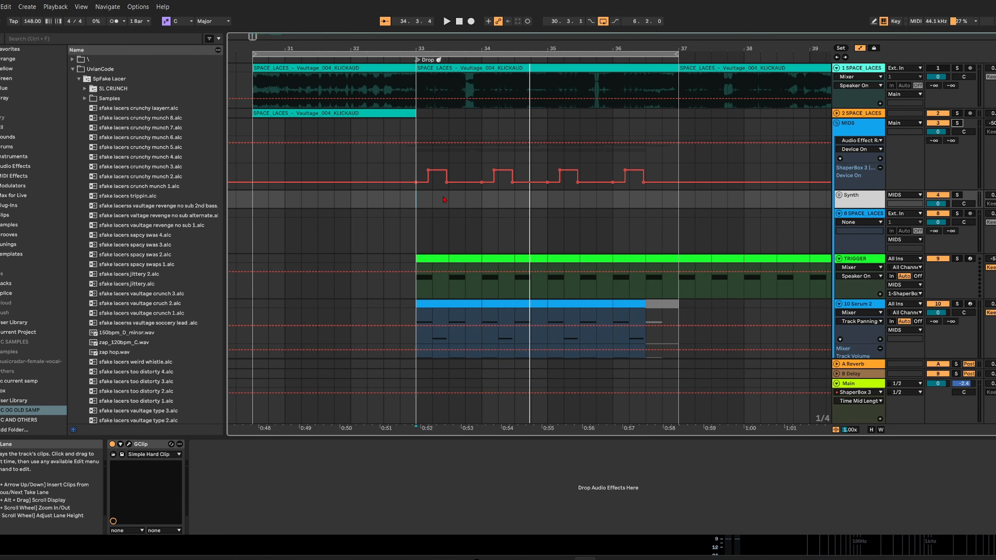
key("space")
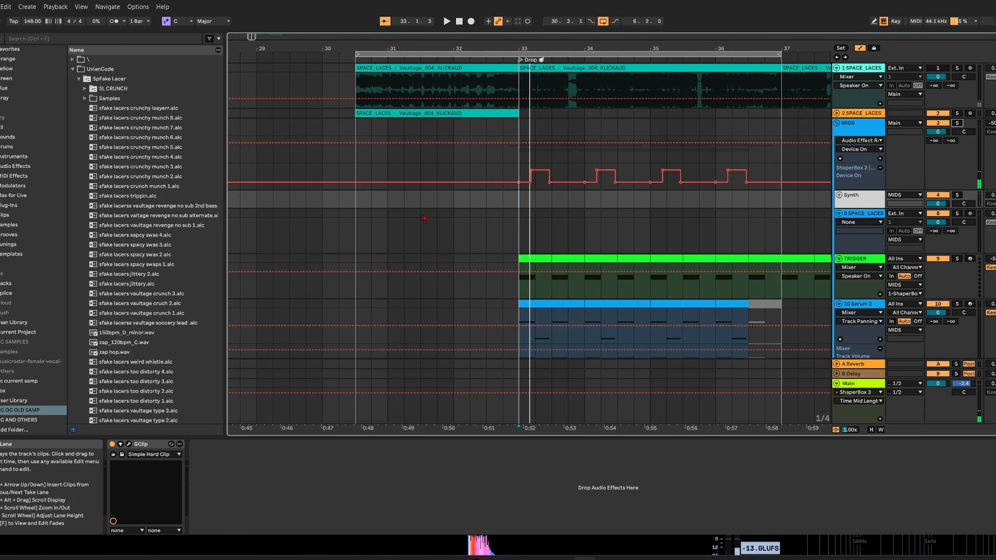
key("space")
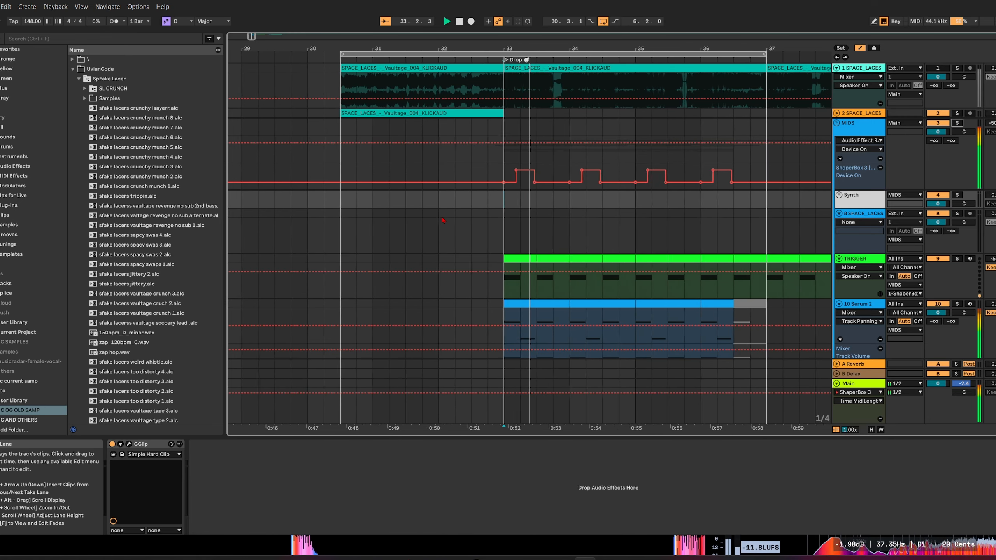
key("space")
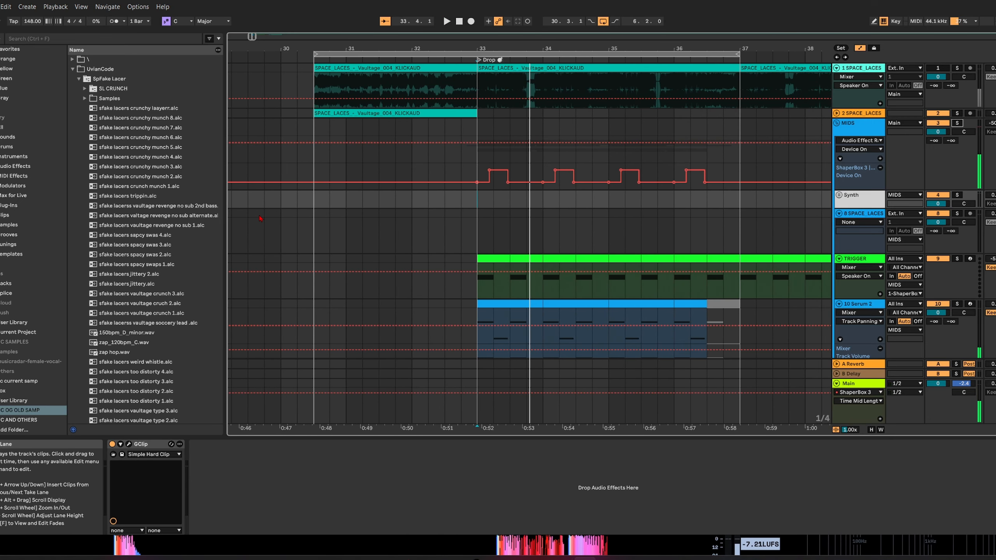
Review the layer tracks under the MIDS group and show the Serum 2 track's effects chain again
scroll(588, 244, "down", 5)
scroll(781, 236, "up", 4)
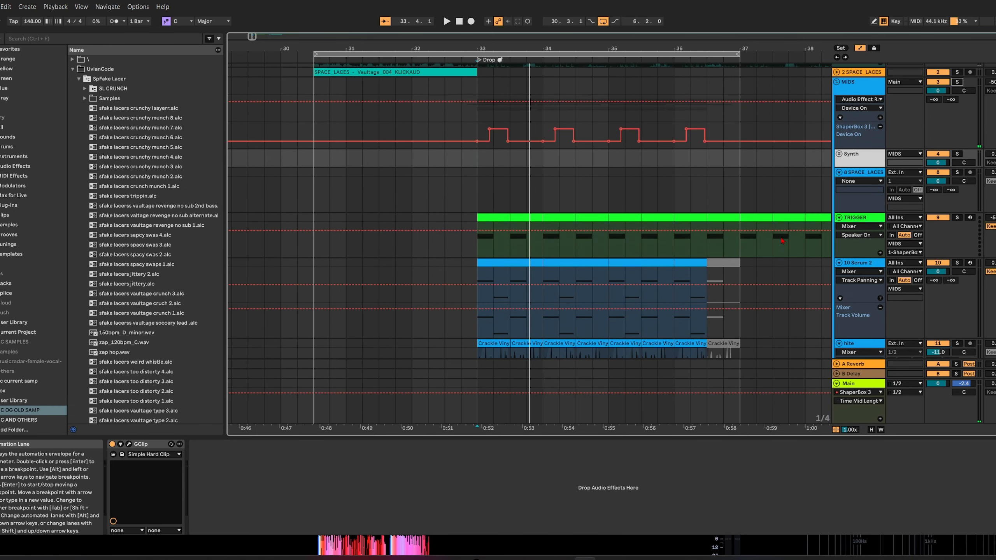
scroll(781, 237, "down", 5)
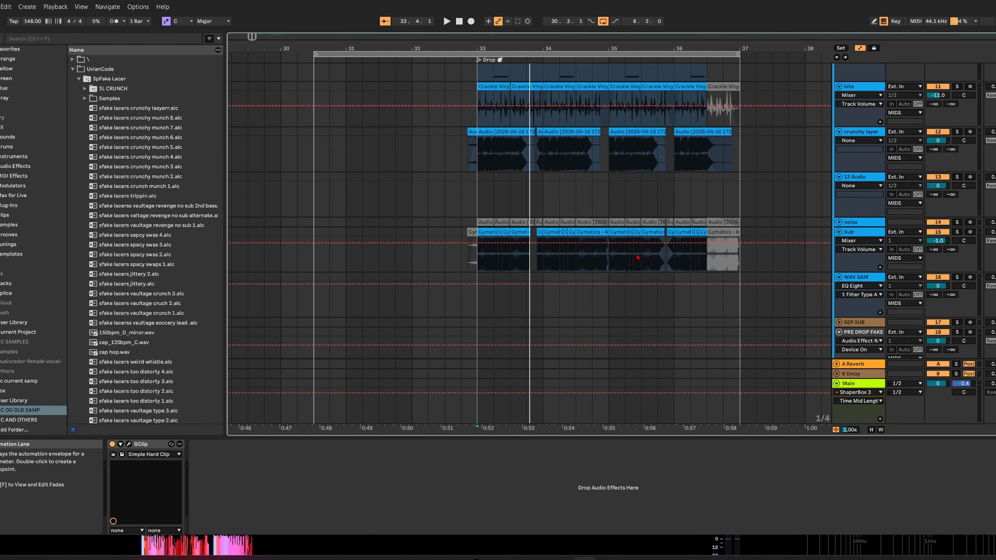
scroll(507, 255, "up", 3)
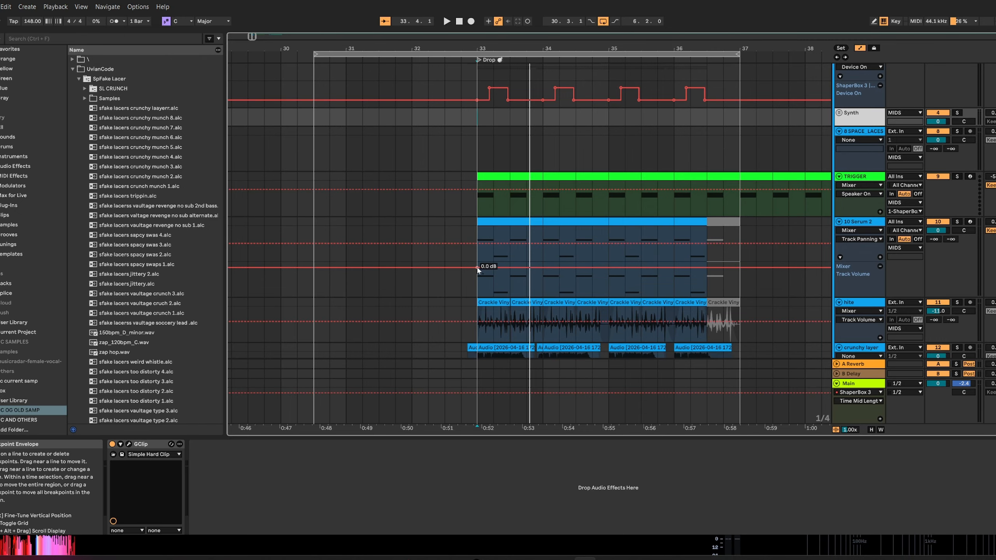
left_click(479, 268)
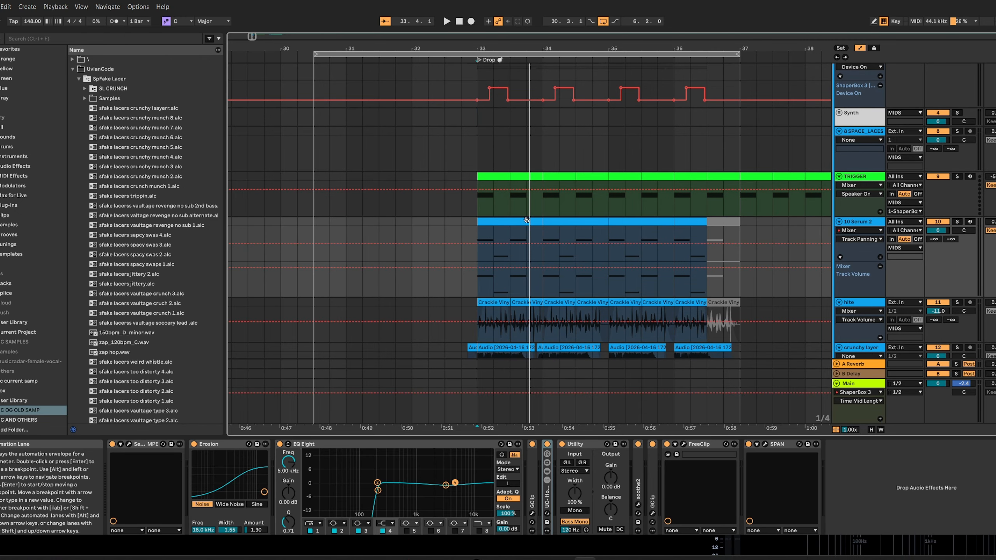
left_click(480, 220)
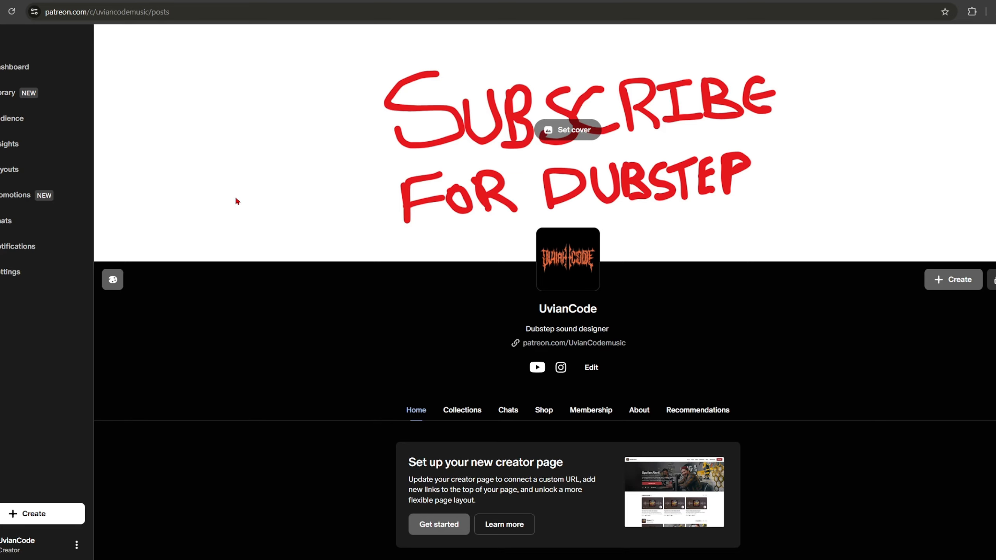
Switch to the Patreon creator page in the browser and look through its overview and recent posts
scroll(237, 198, "down", 4)
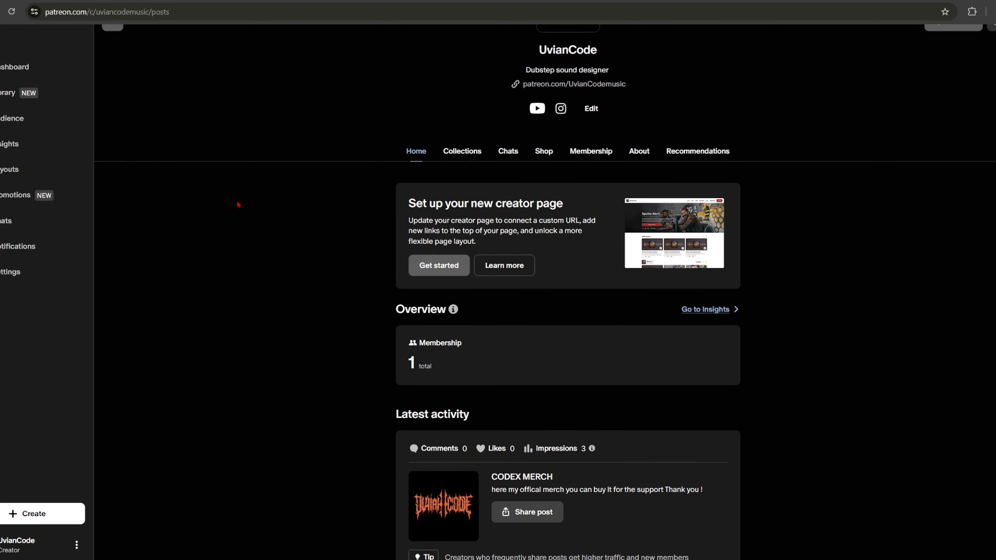
scroll(238, 216, "up", 4)
scroll(238, 219, "down", 4)
scroll(239, 223, "down", 10)
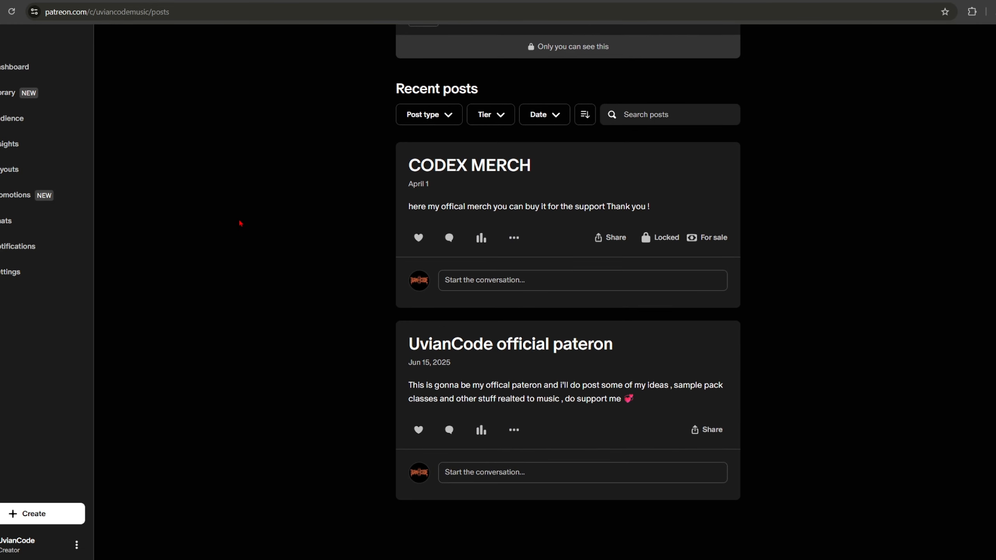
scroll(241, 226, "up", 3)
scroll(242, 227, "up", 10)
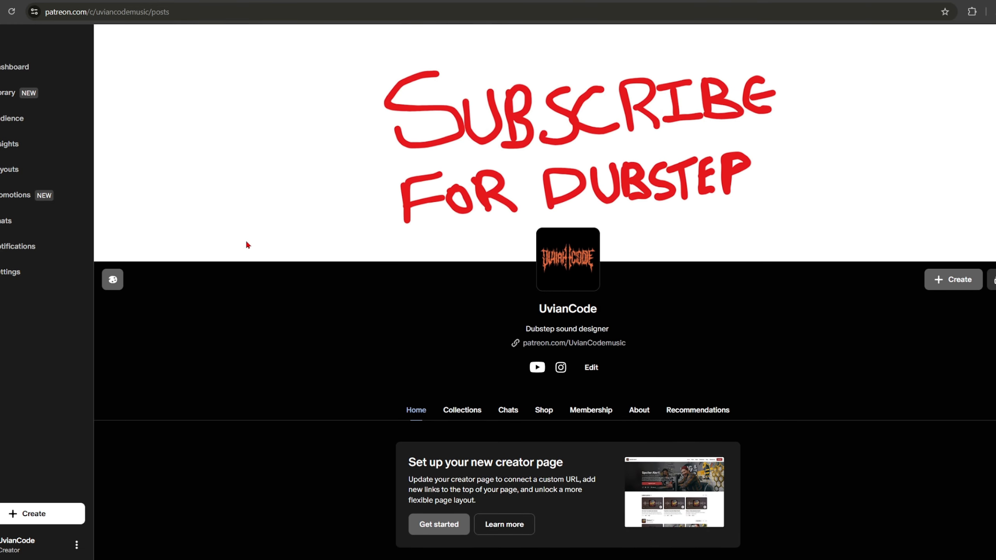